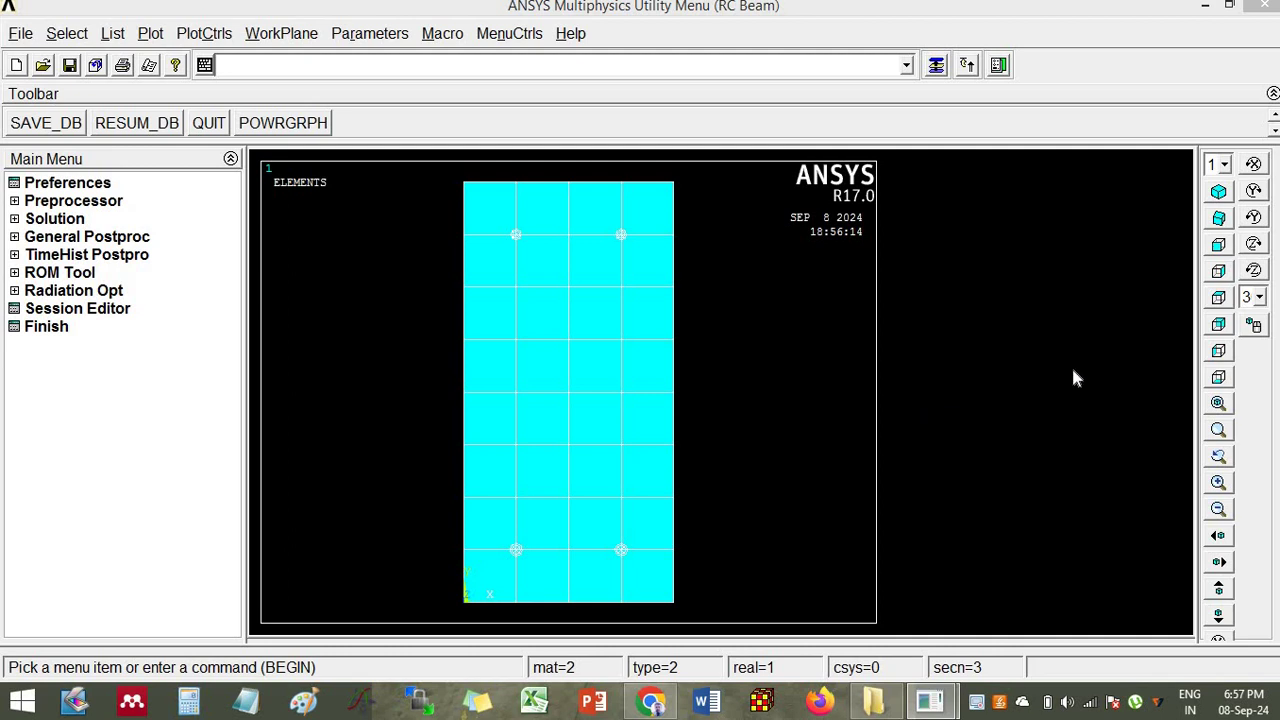
Step: Start a new real constant set for the SOLID65 element type
left_click(1219, 219)
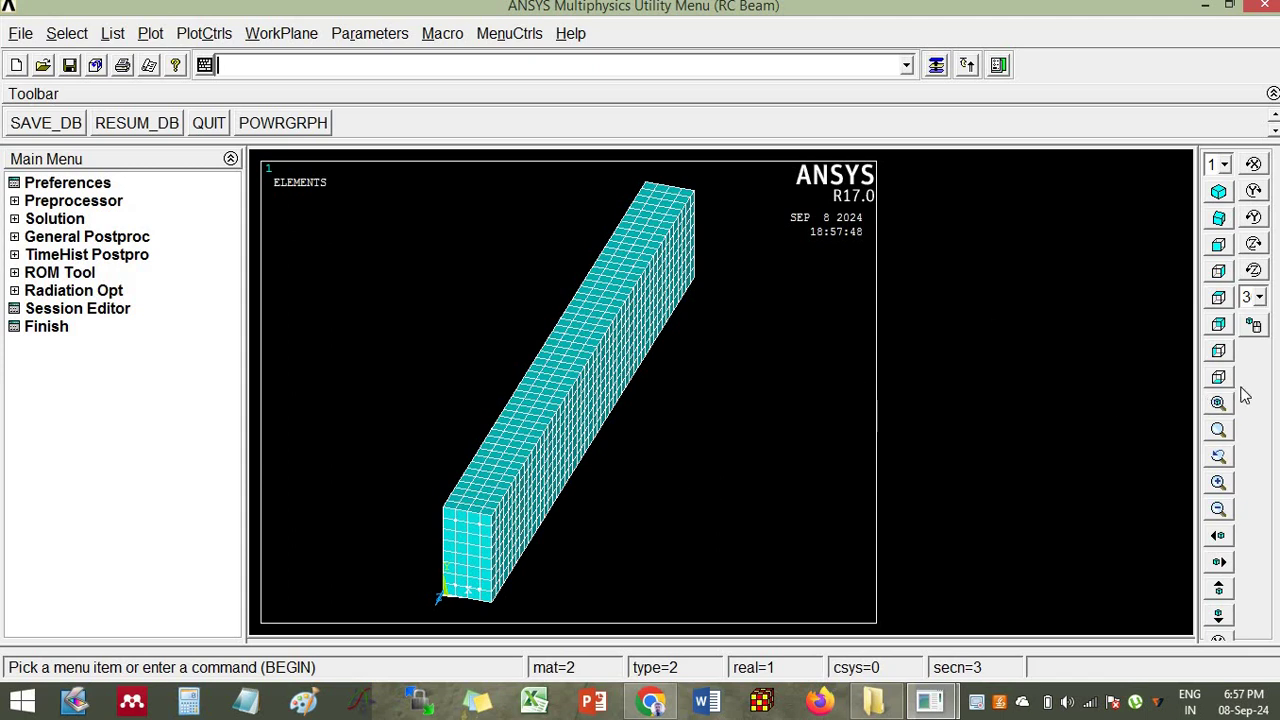
left_click(1254, 325)
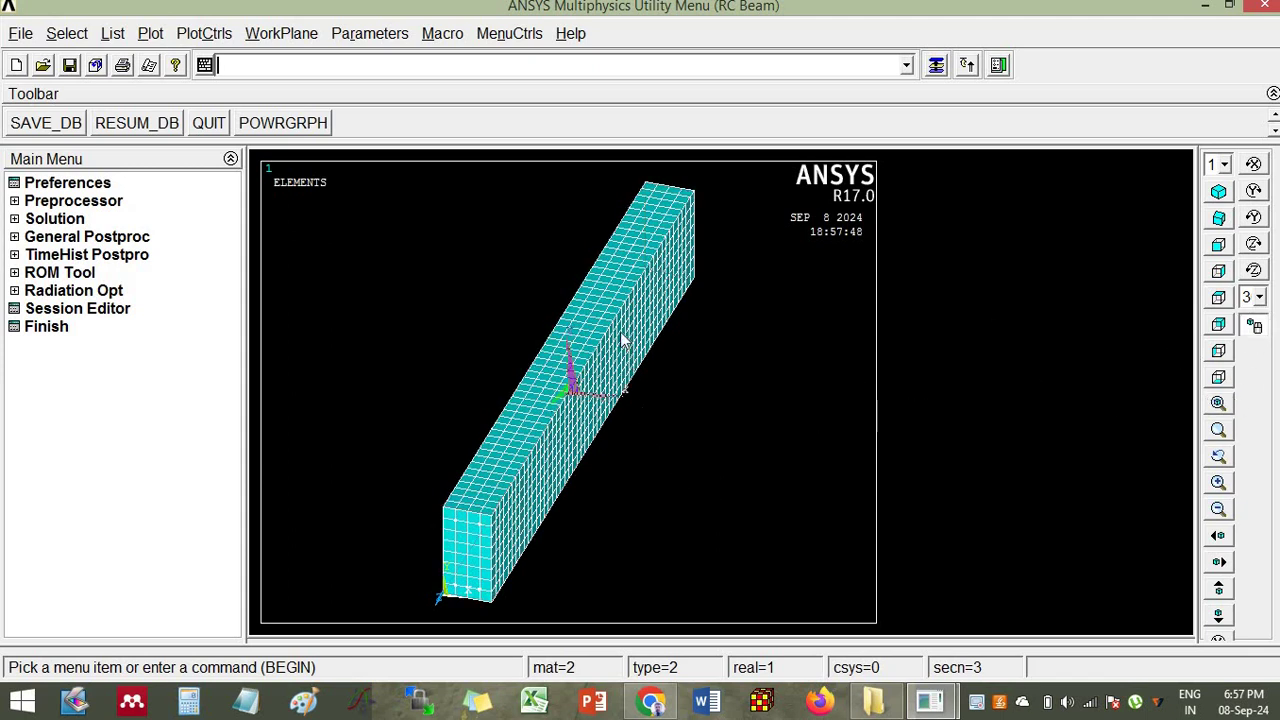
right_click_drag(622, 338, 619, 373)
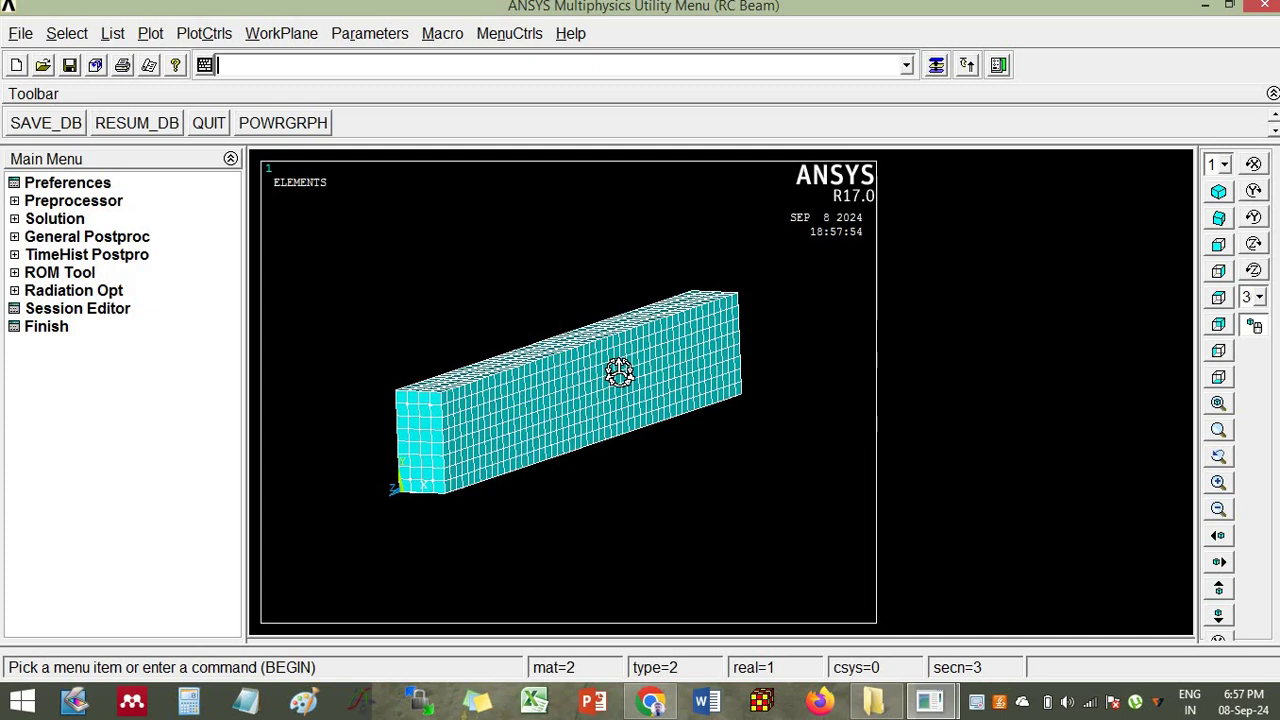
left_click(75, 205)
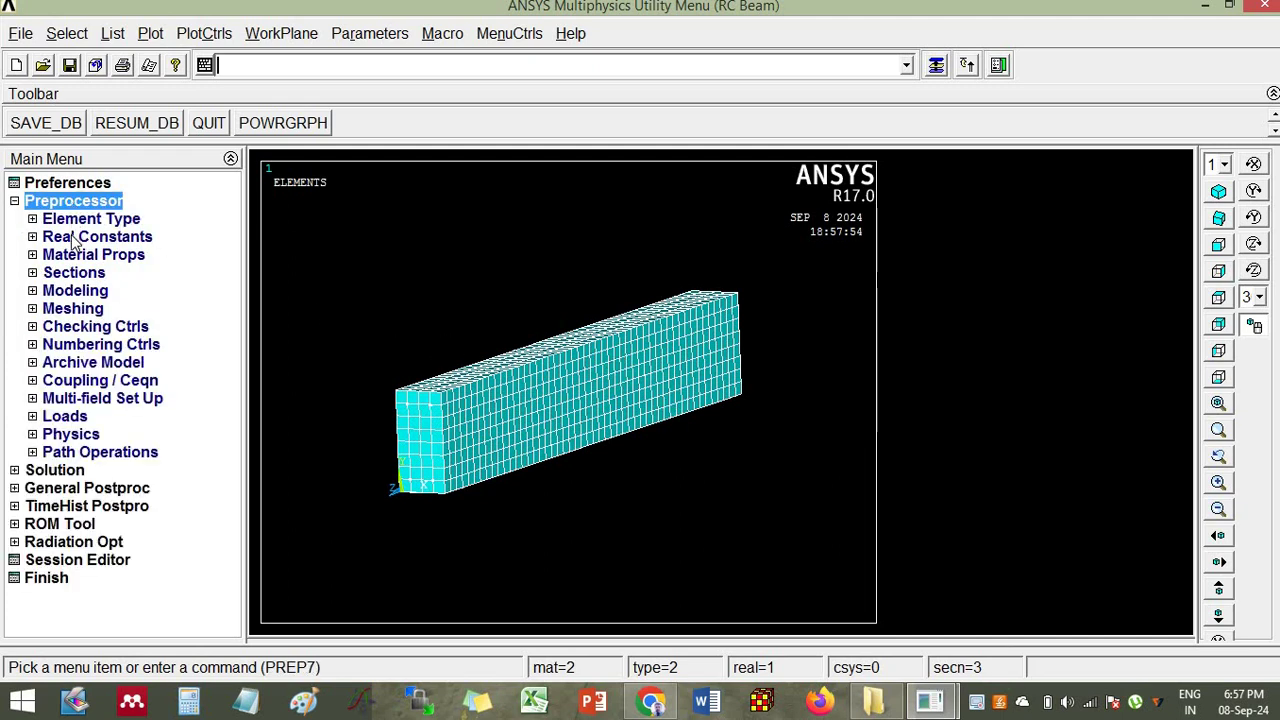
left_click(75, 238)
left_click(87, 258)
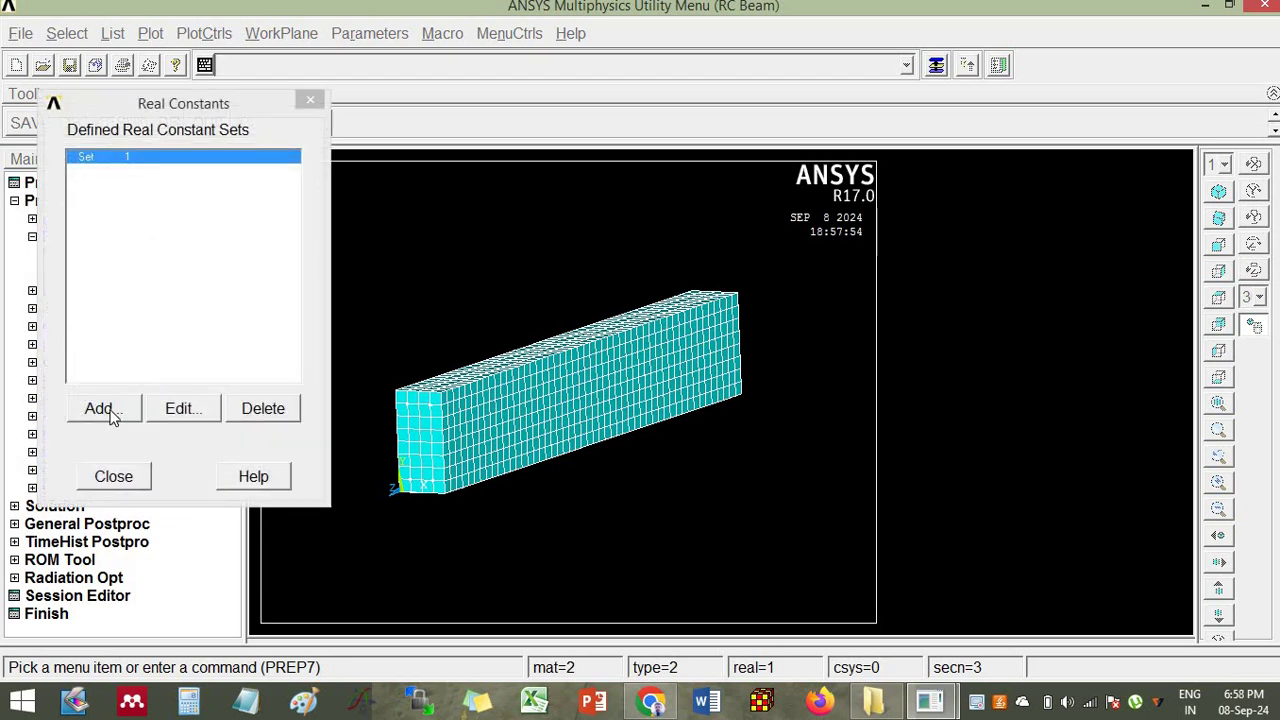
left_click(100, 409)
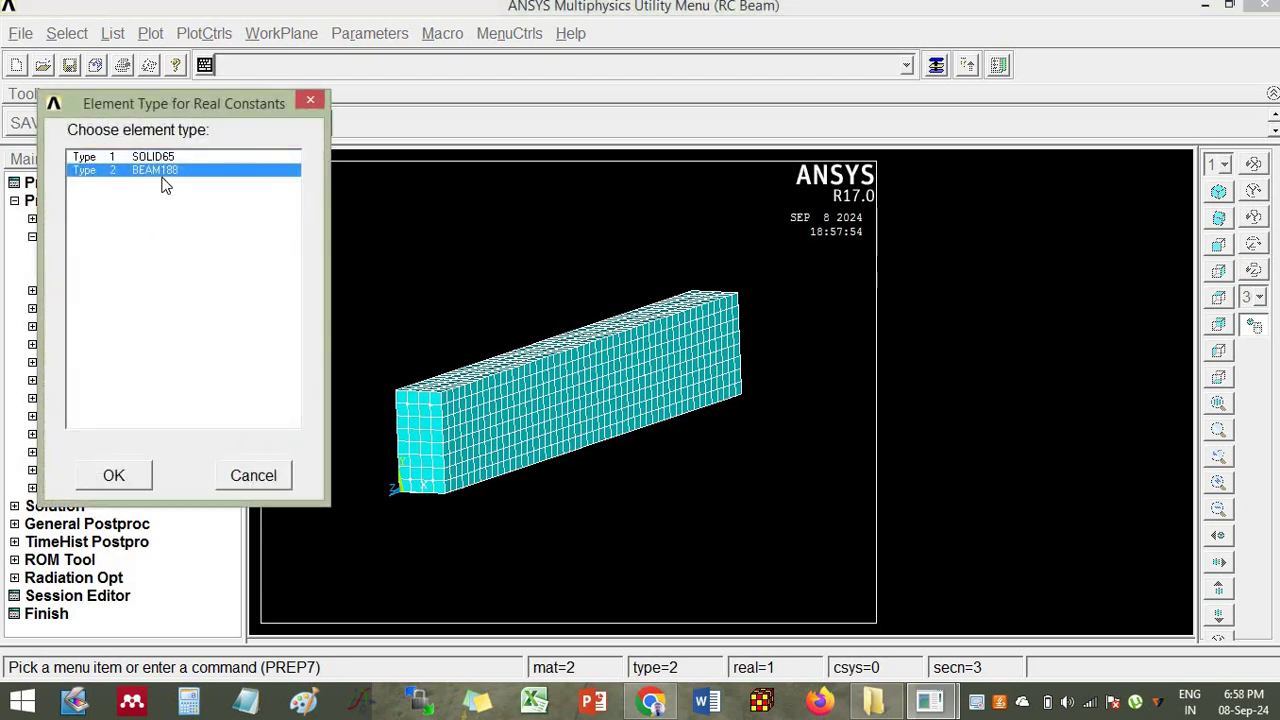
left_click(155, 158)
left_click(128, 476)
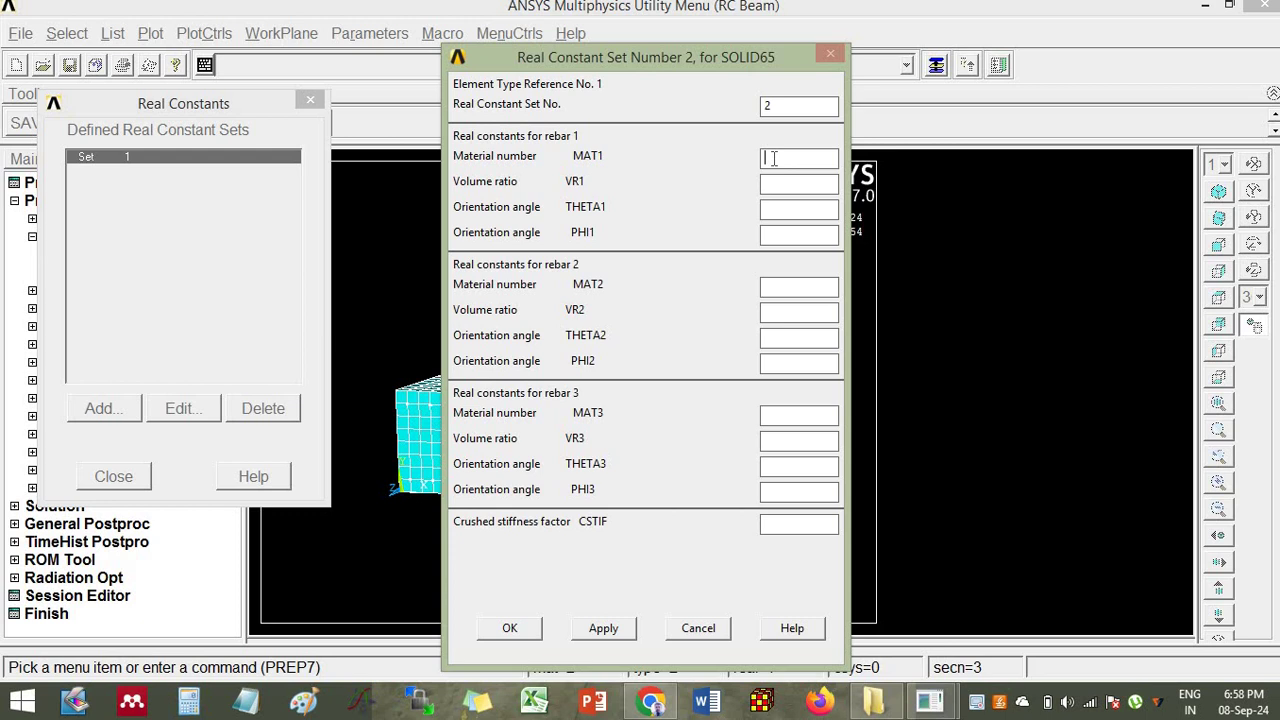
Step: Define real constant set 2 with rebar 1 material number 3, volume ratio 3, THETA1 30 and PHI1 45
left_click(773, 158)
type("3")
left_click(780, 187)
type("3")
left_click(780, 208)
type("30")
left_click(798, 233)
type("45")
left_click(528, 630)
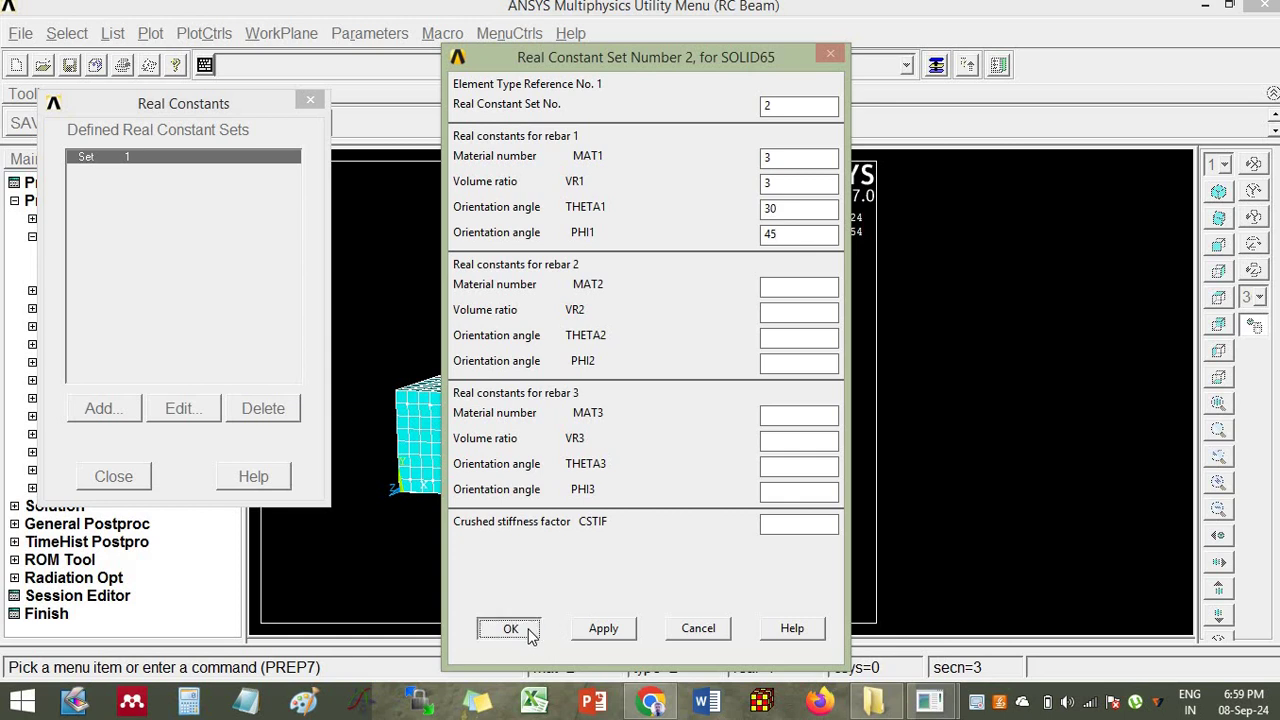
left_click(122, 174)
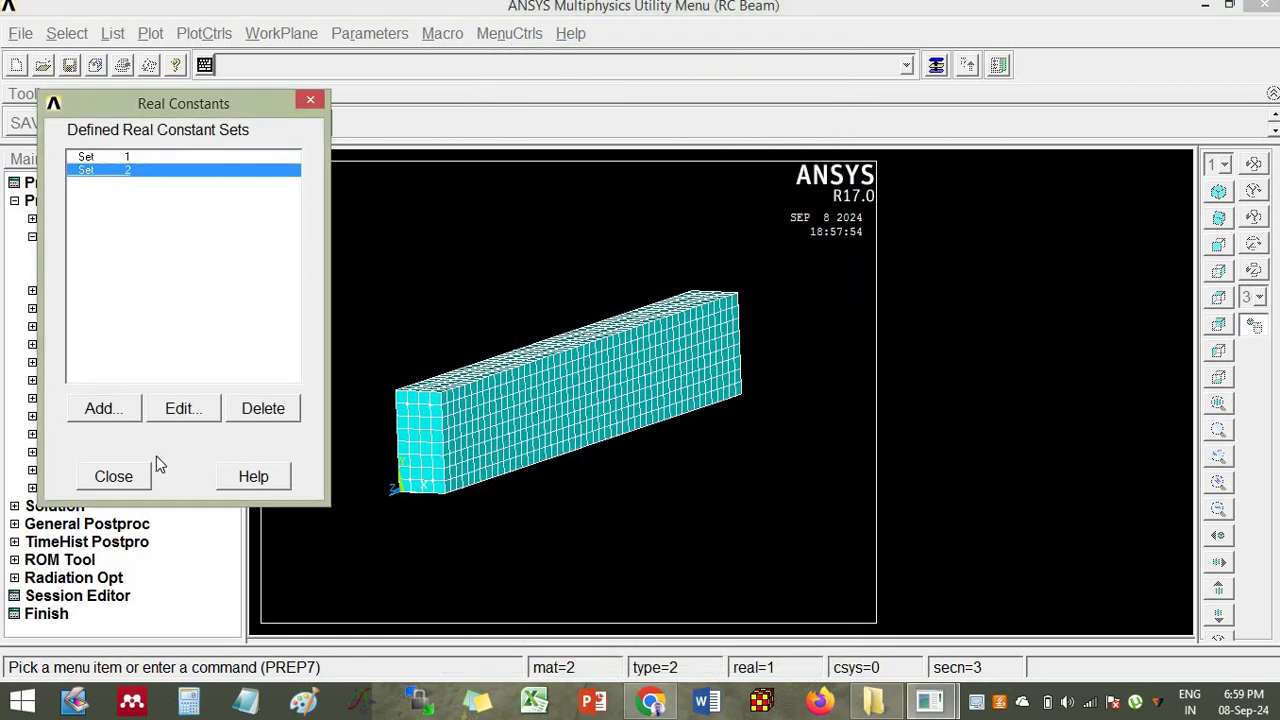
left_click(137, 477)
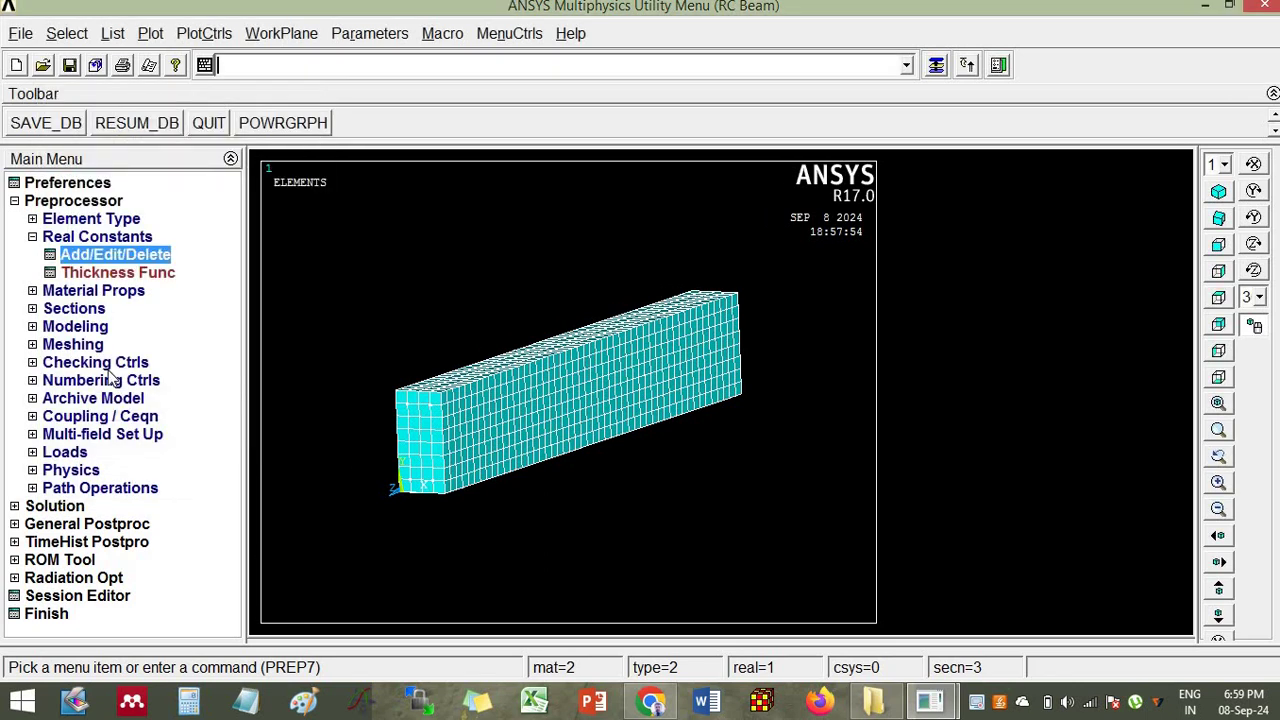
Step: Create a new material model with ID 3
left_click(104, 292)
left_click(116, 331)
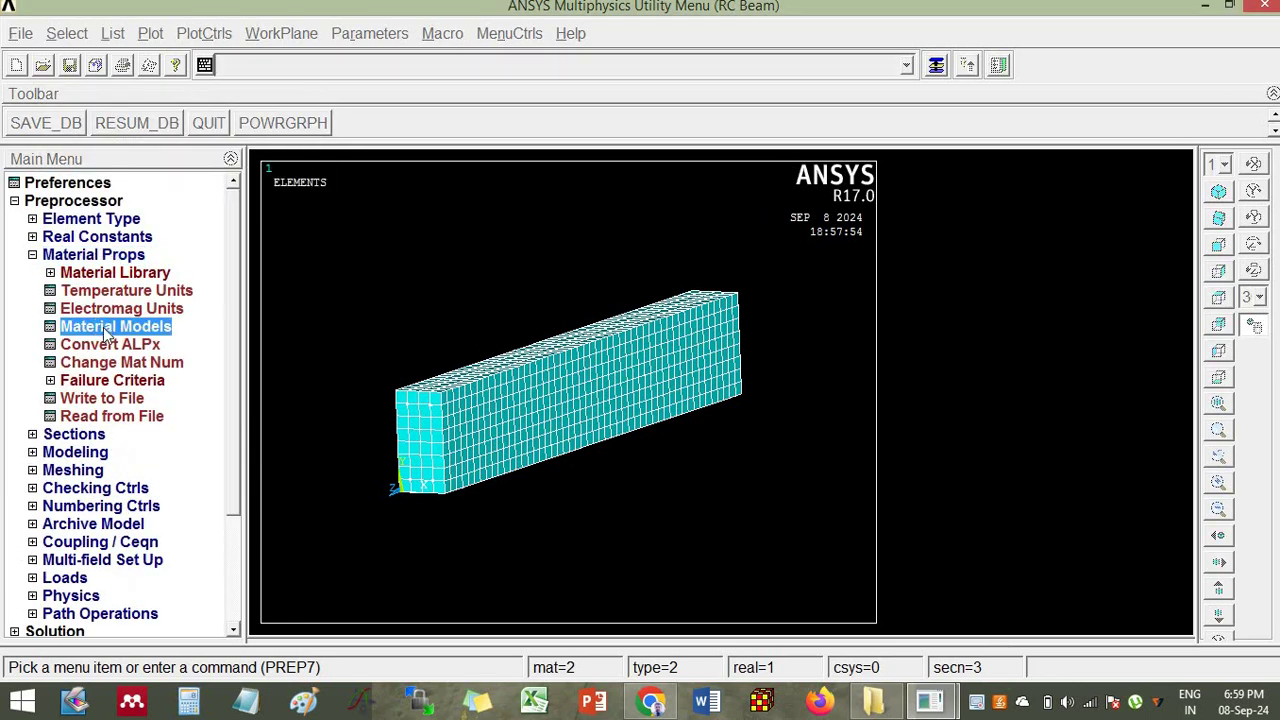
left_click(337, 216)
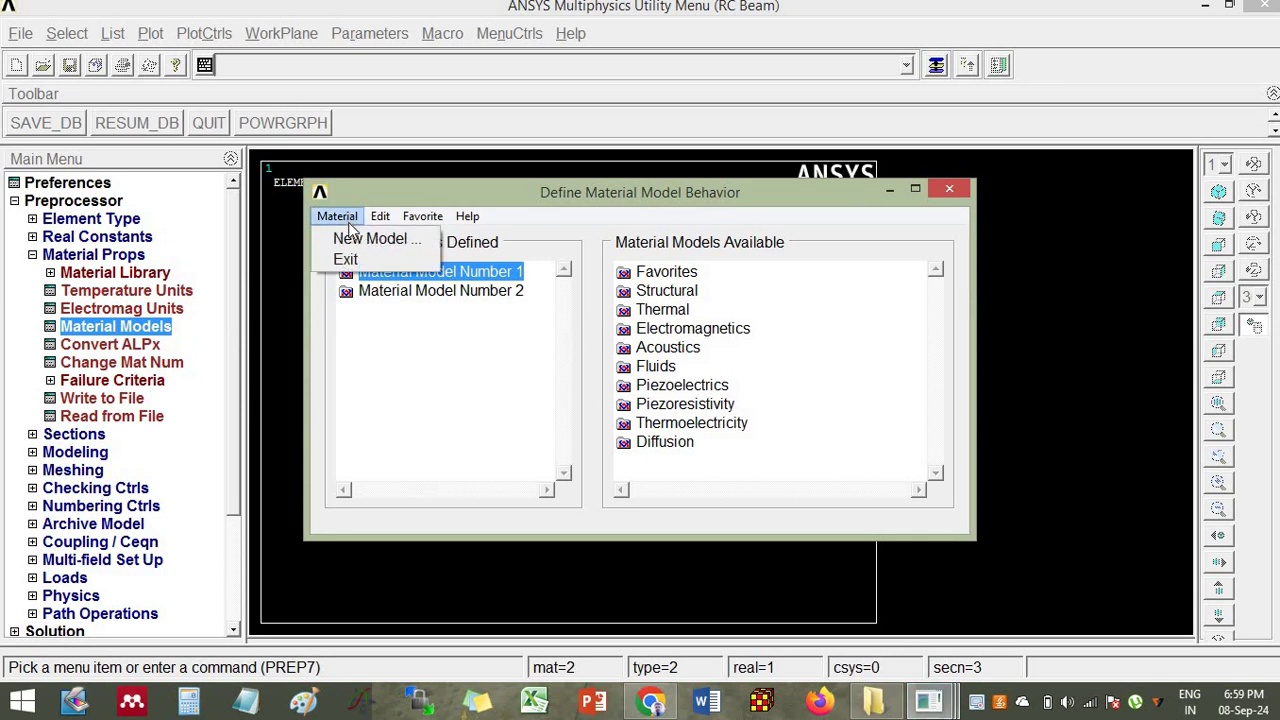
left_click(370, 239)
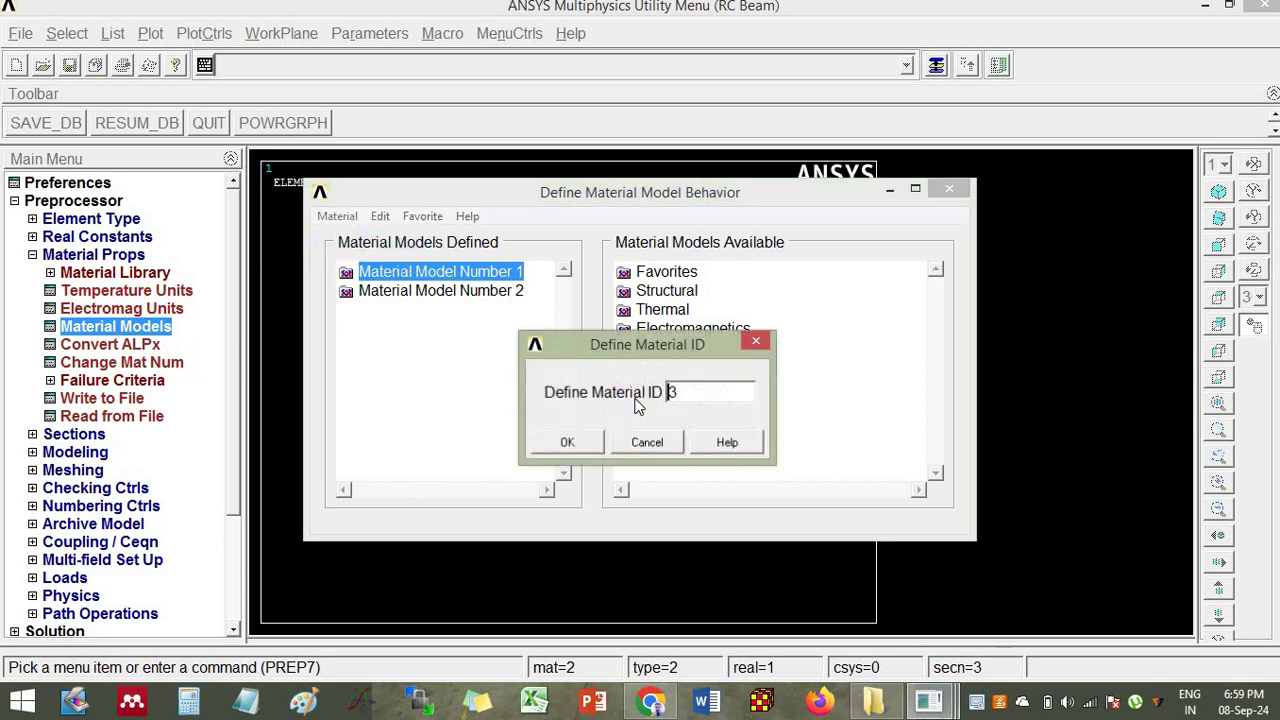
left_click(566, 443)
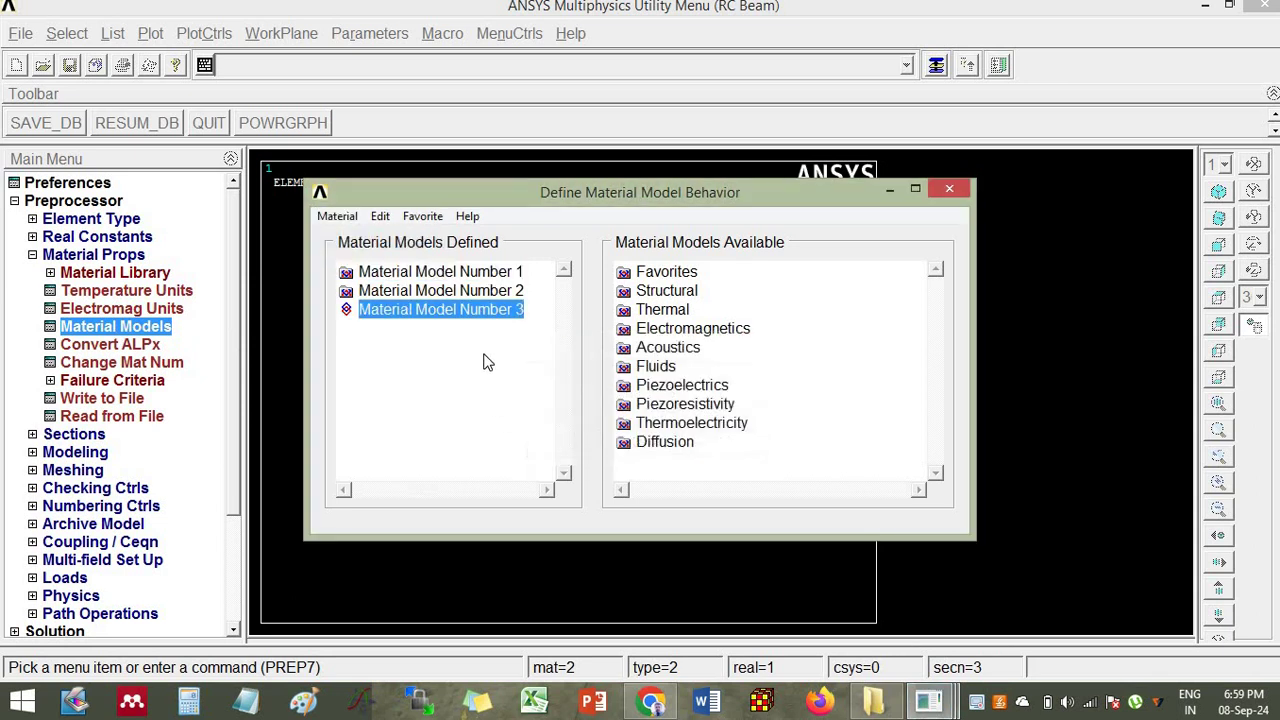
Step: Give material 3 linear isotropic elastic properties with EX 2e5 and PRXY 0.30
double_click(670, 293)
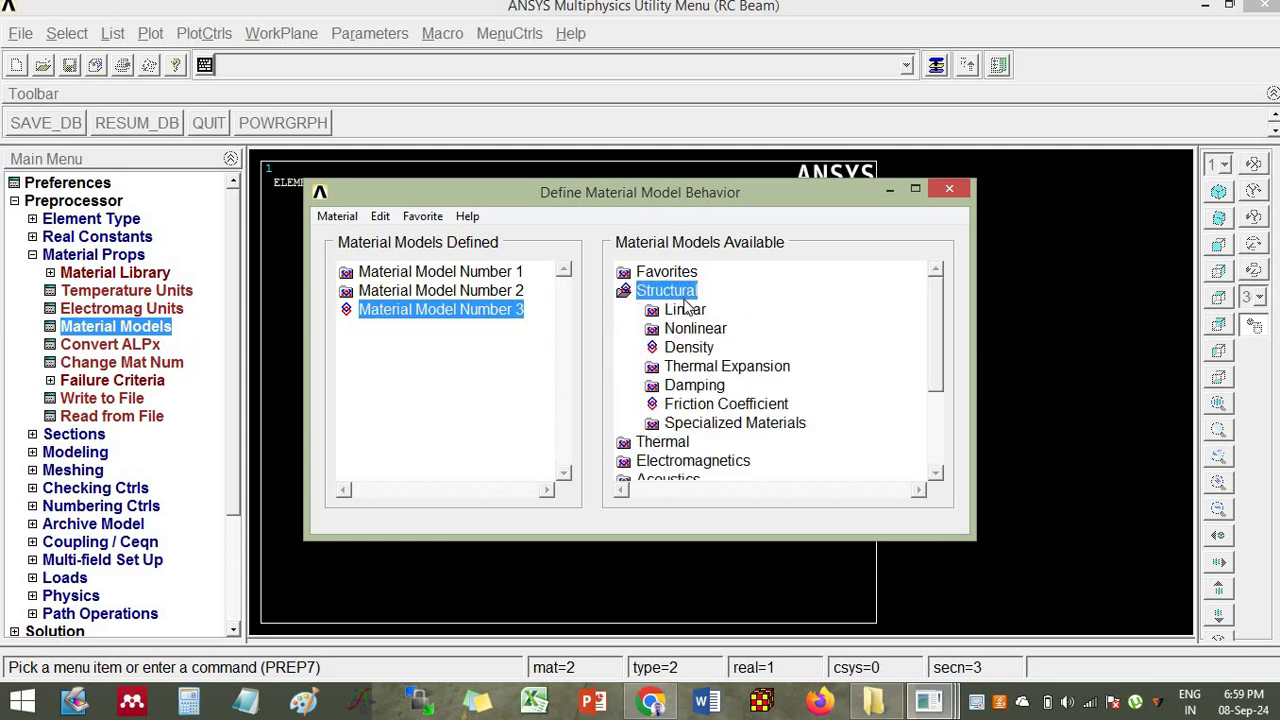
double_click(686, 311)
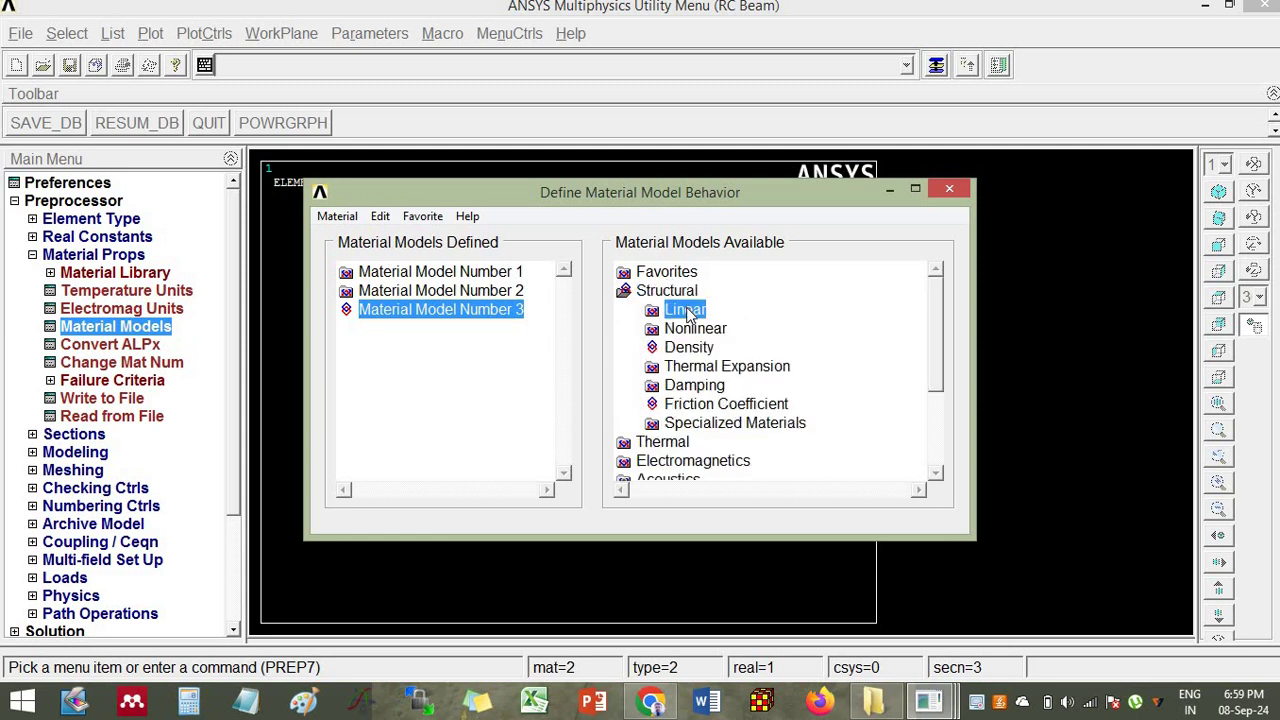
double_click(714, 329)
left_click(732, 349)
double_click(730, 349)
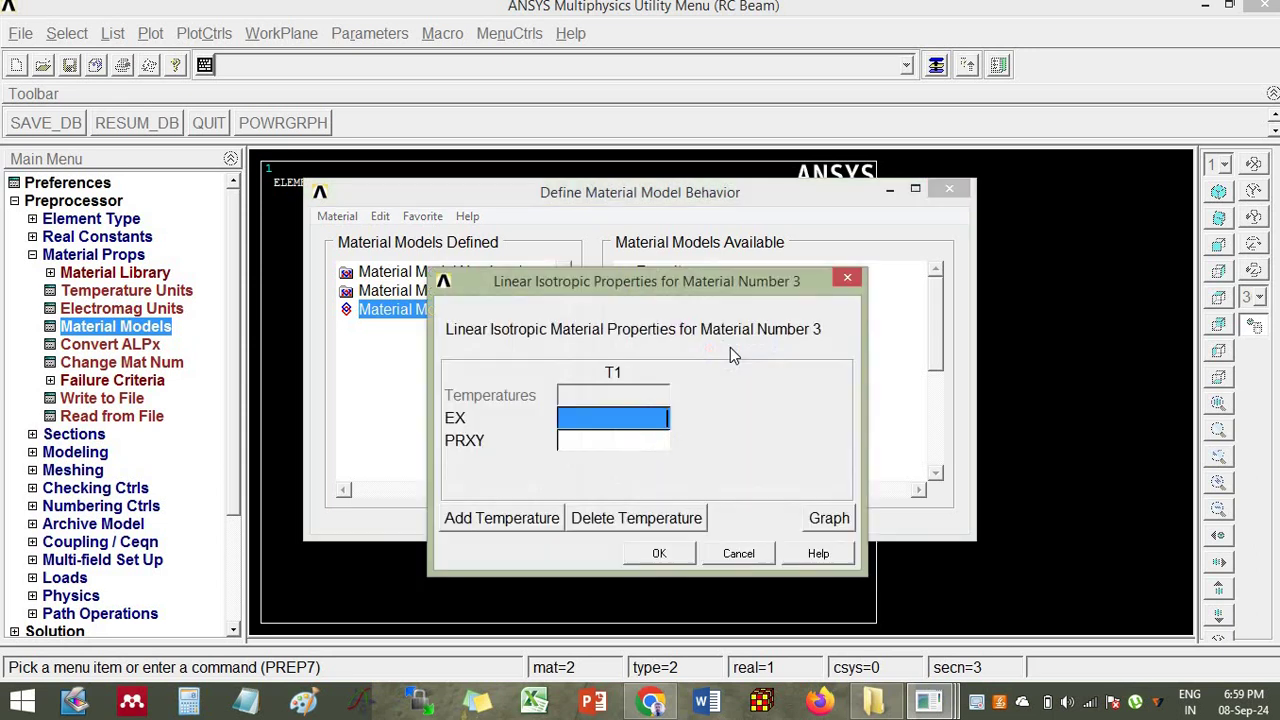
type("2e5")
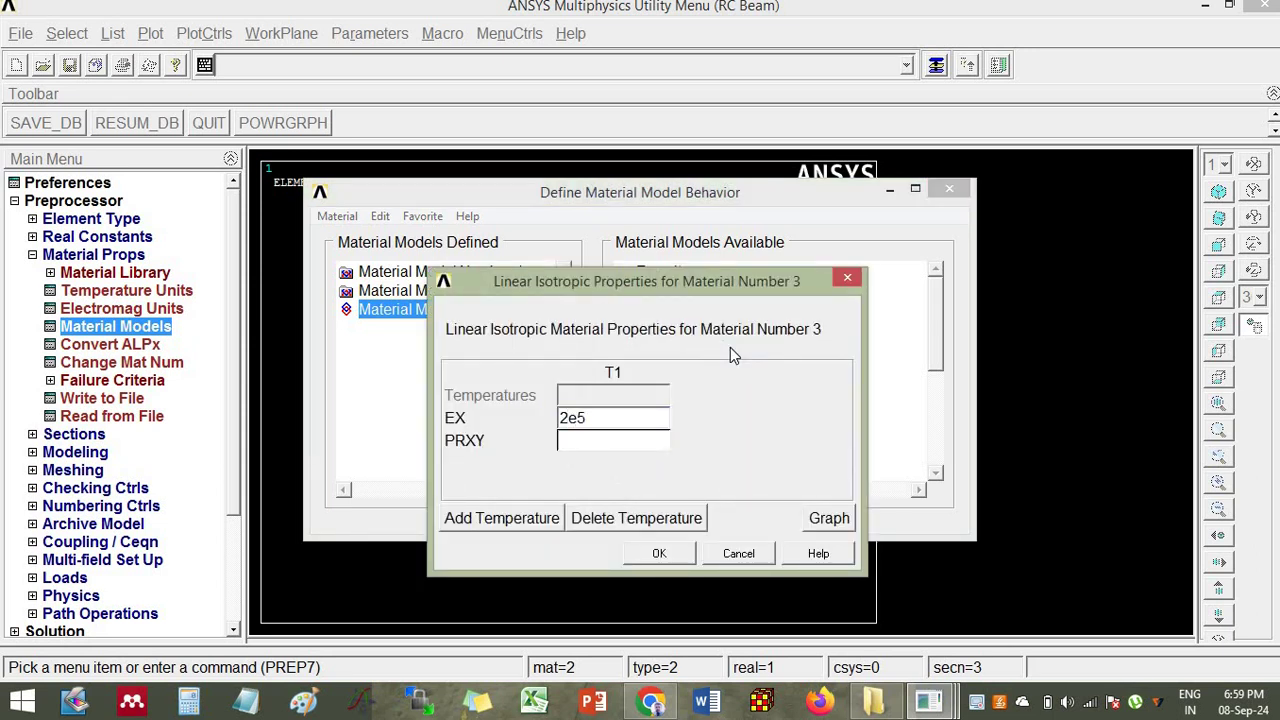
key("Tab")
type("0")
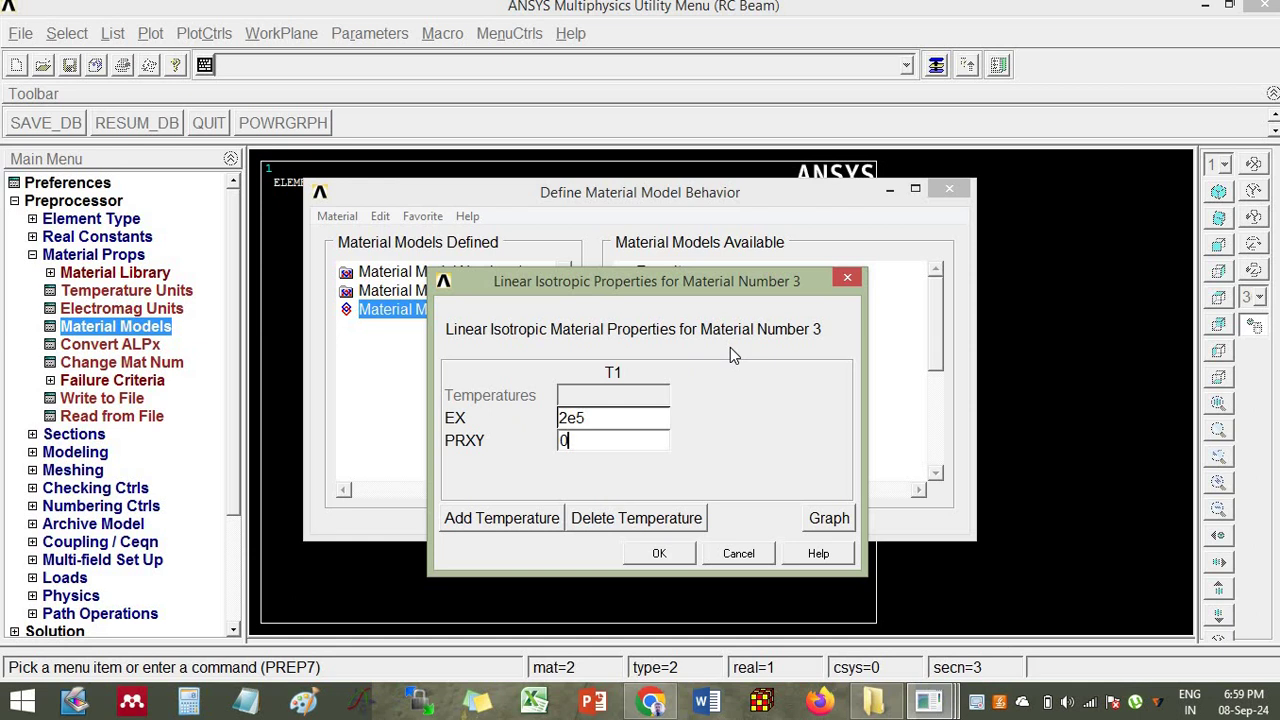
type(".30")
left_click(662, 554)
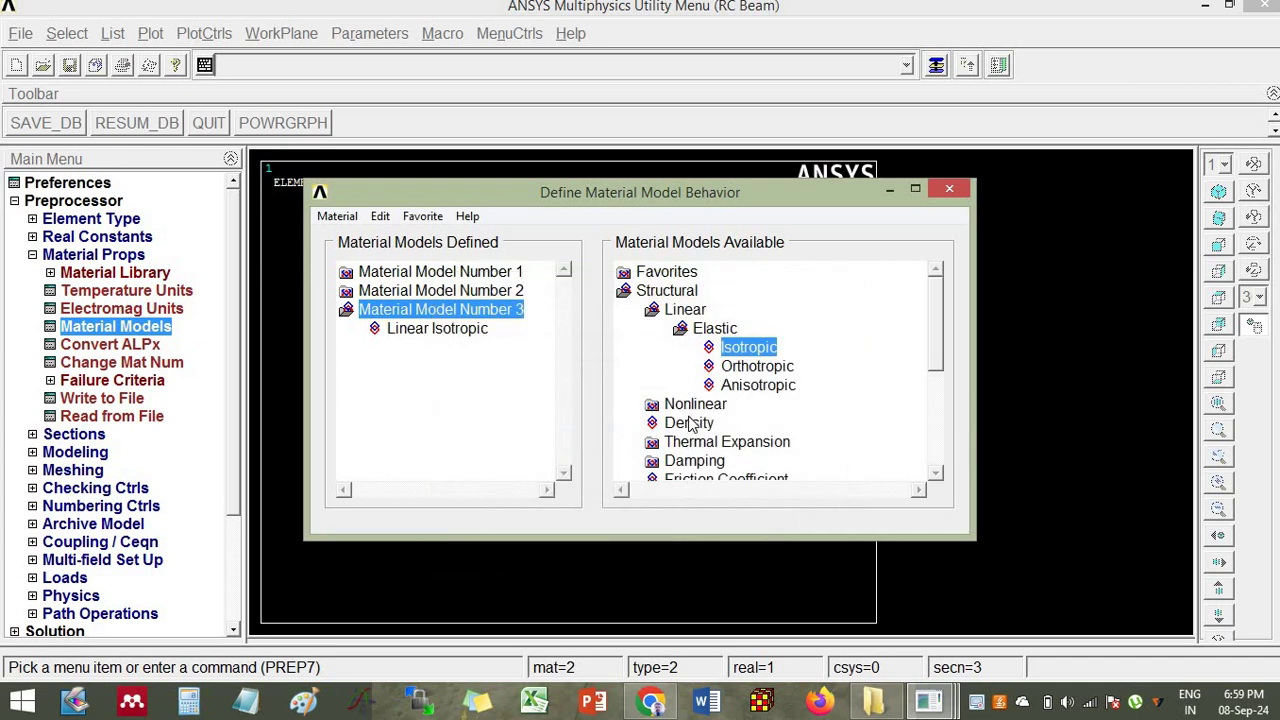
Step: Set the density of material 3 to 7850 and close the material definitions
double_click(688, 421)
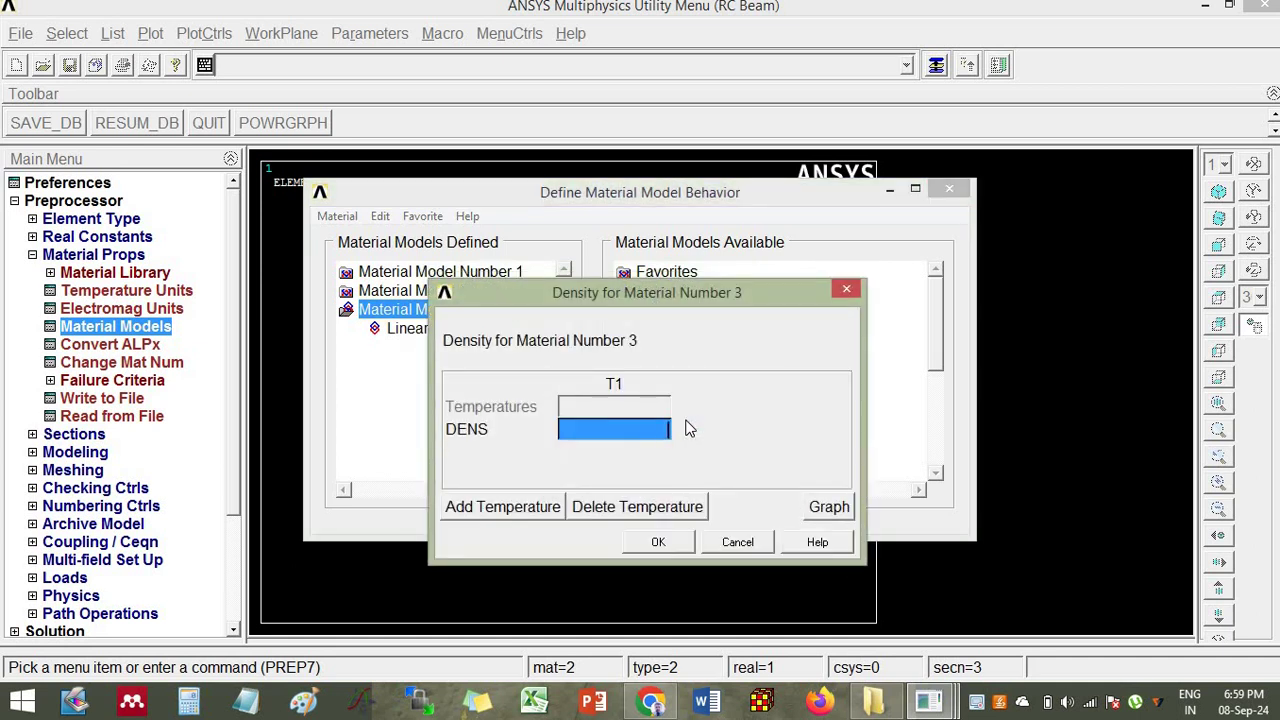
type("7850")
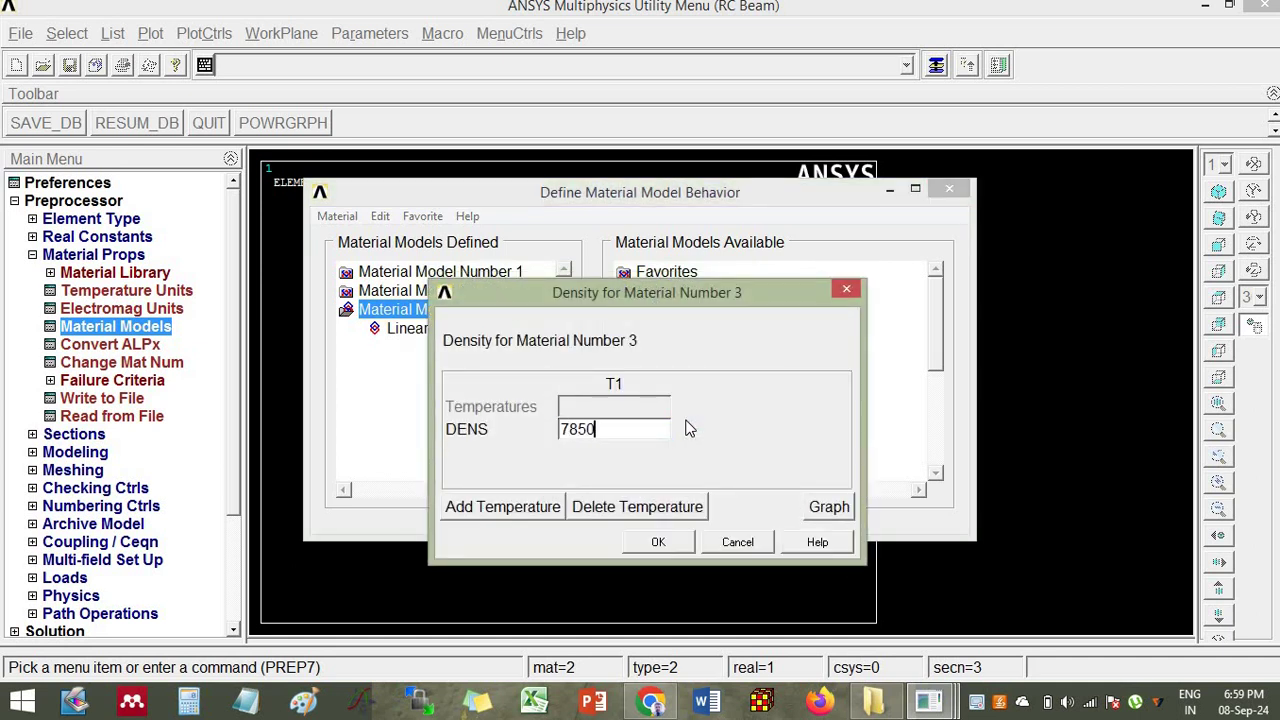
left_click(660, 541)
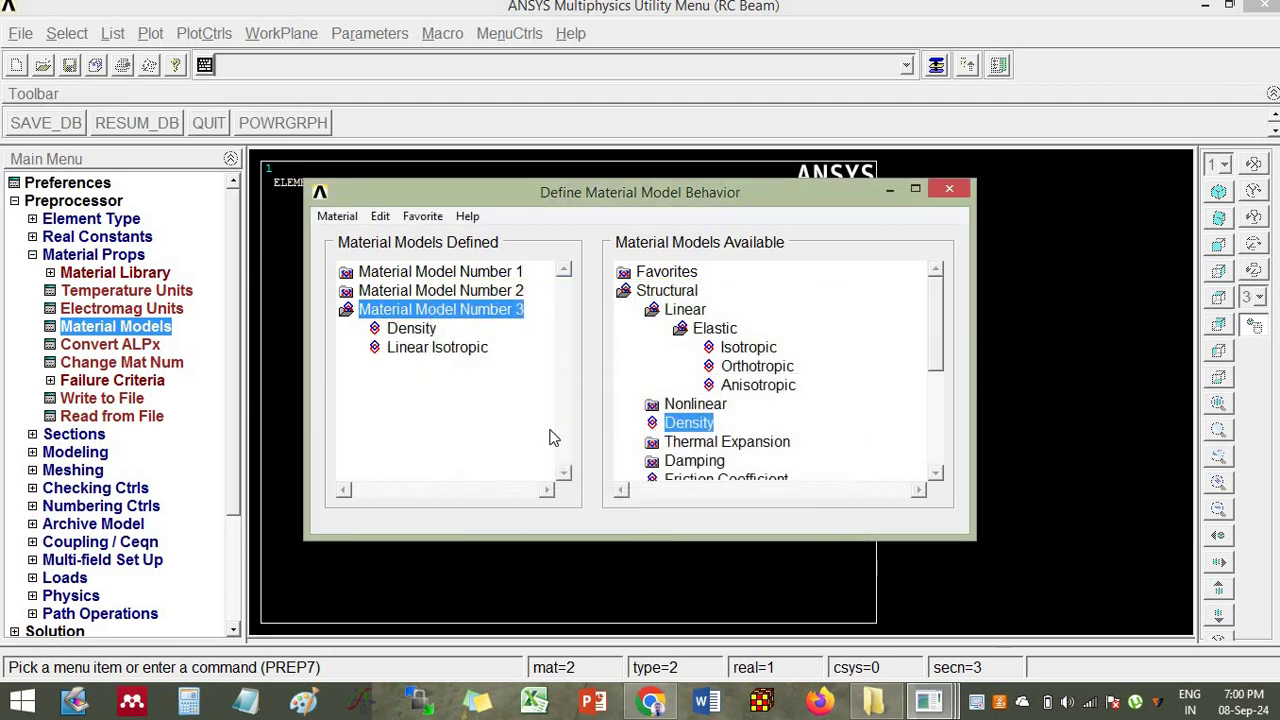
left_click(947, 194)
Step: Open the global meshing attributes in the MeshTool and set the element type to 1 SOLID65
left_click(72, 470)
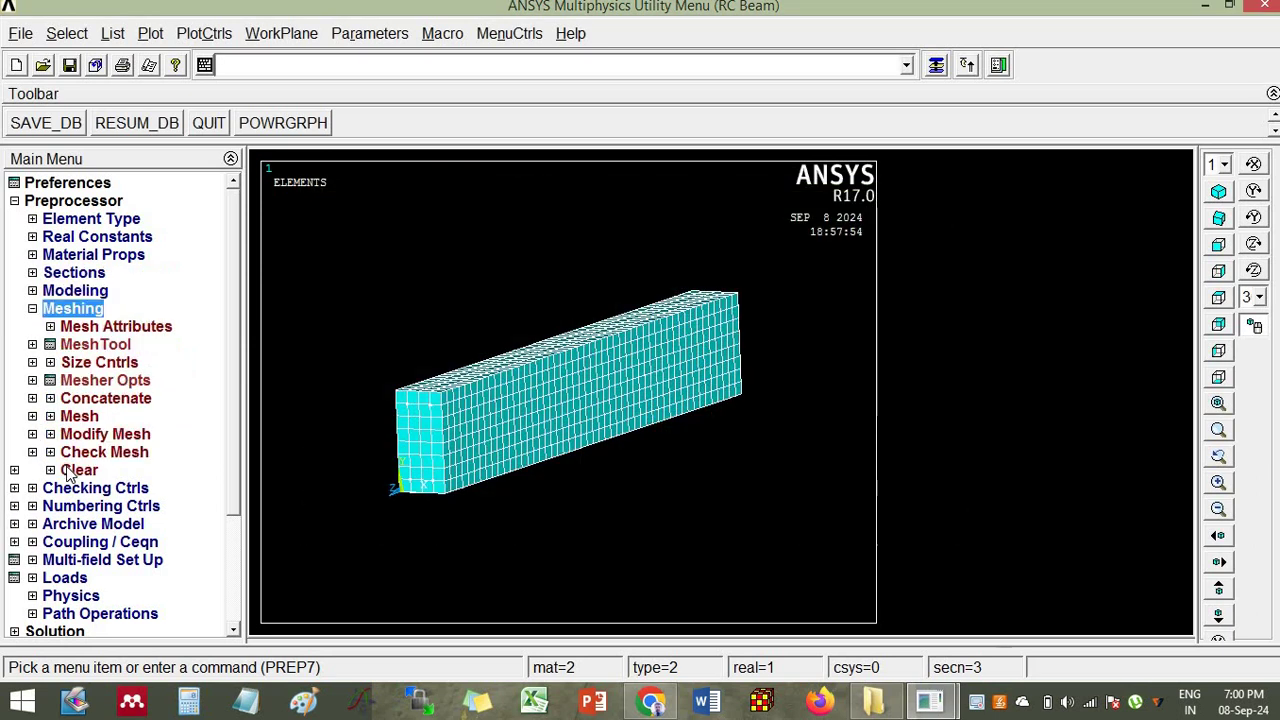
left_click(84, 346)
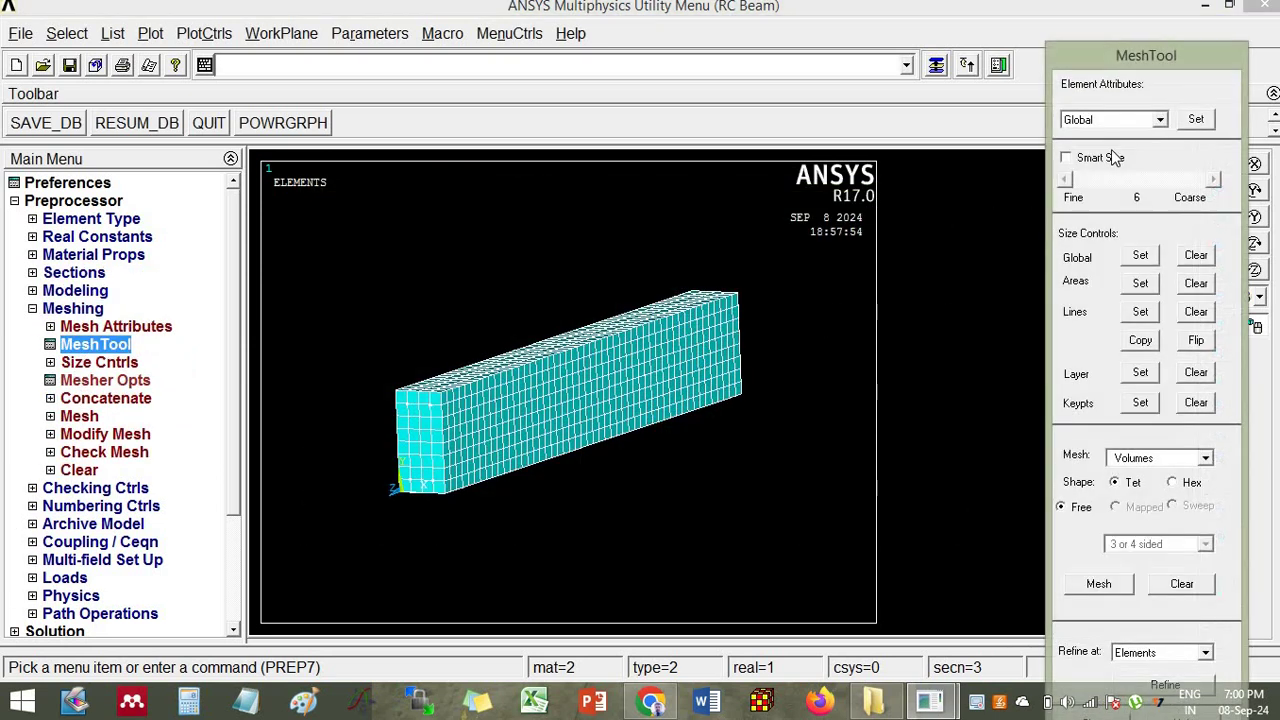
left_click(1196, 120)
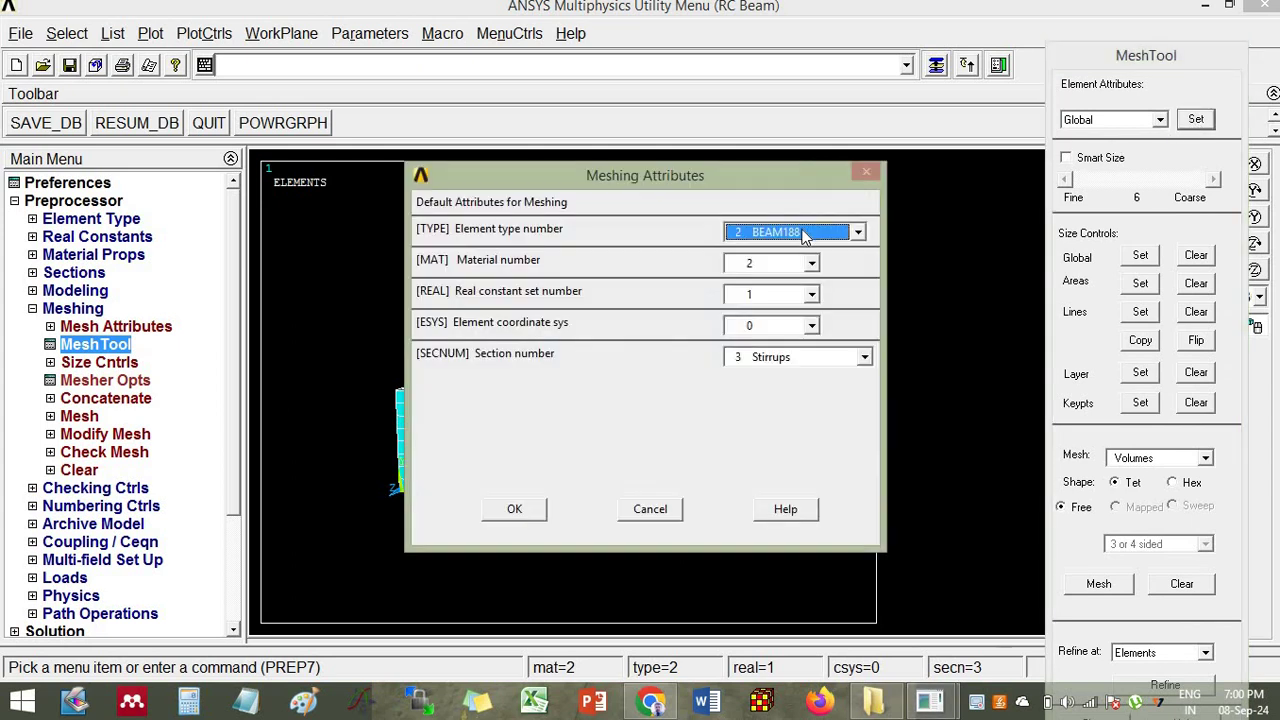
left_click(792, 232)
Step: Set the material number in the meshing attributes to 3
left_click(782, 262)
left_click(782, 262)
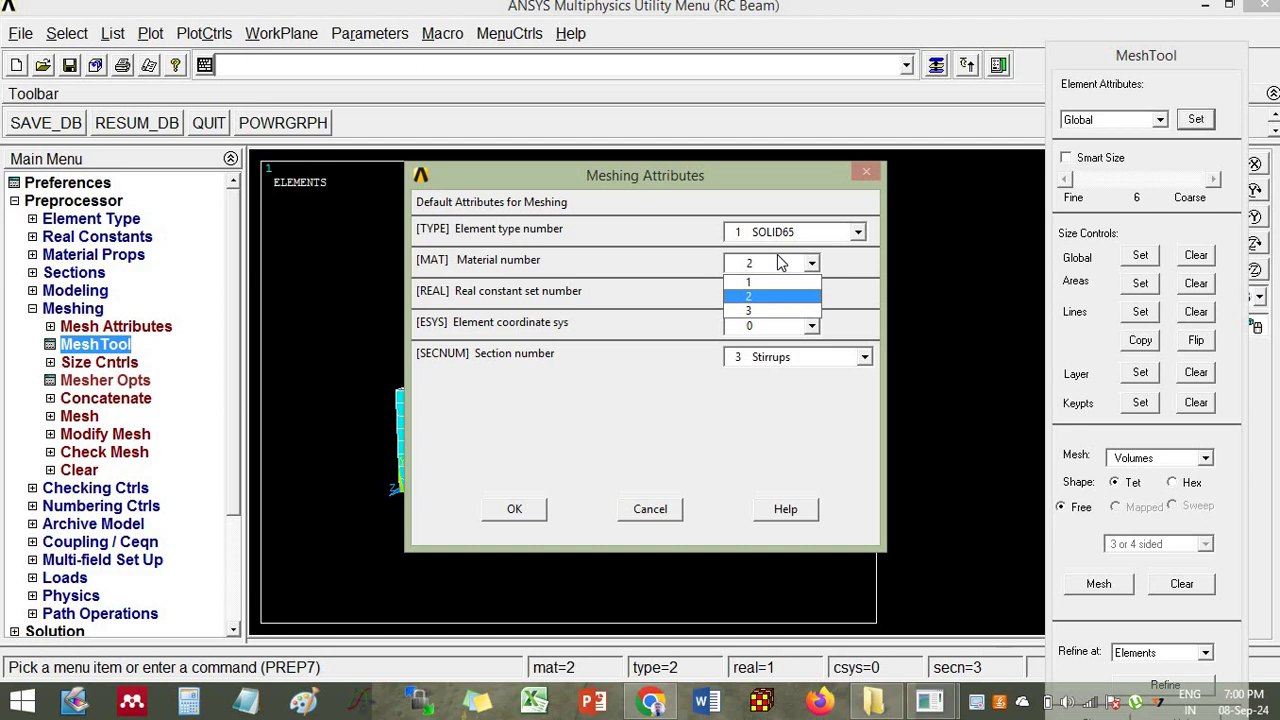
left_click(776, 264)
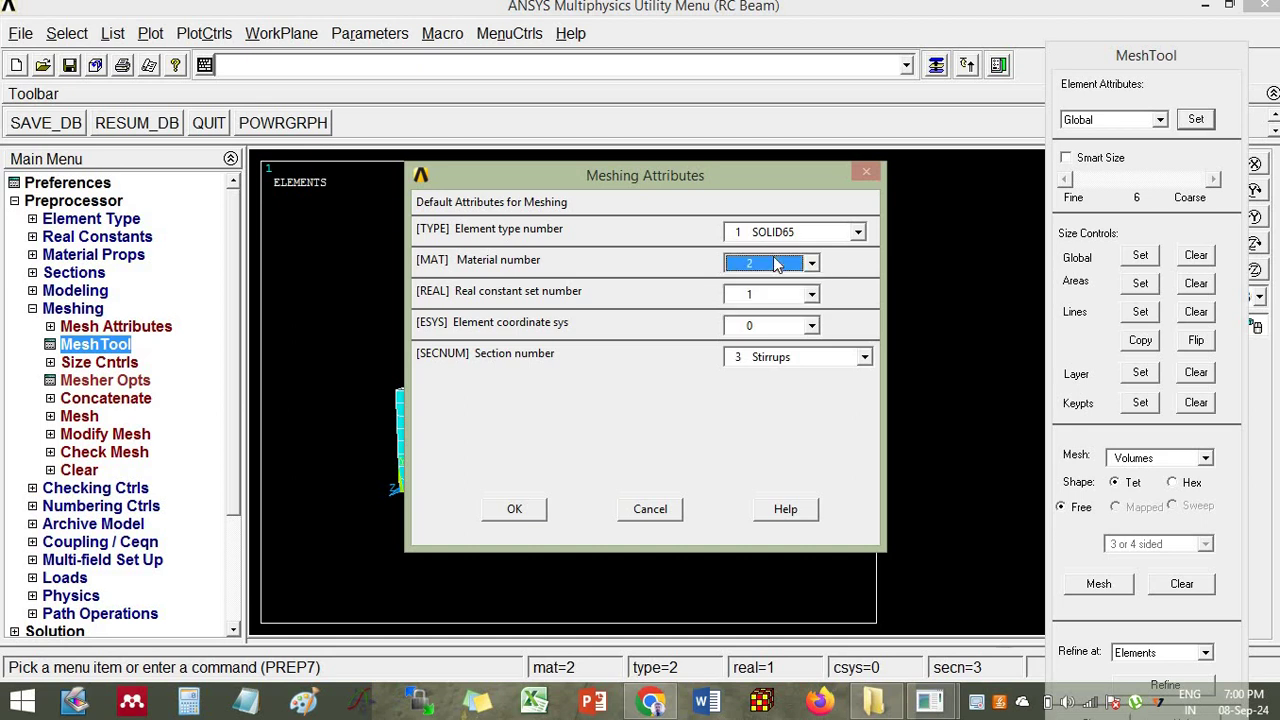
left_click(776, 264)
left_click(748, 310)
Step: Set the meshing attributes to real constant set 2 and No Section
left_click(748, 300)
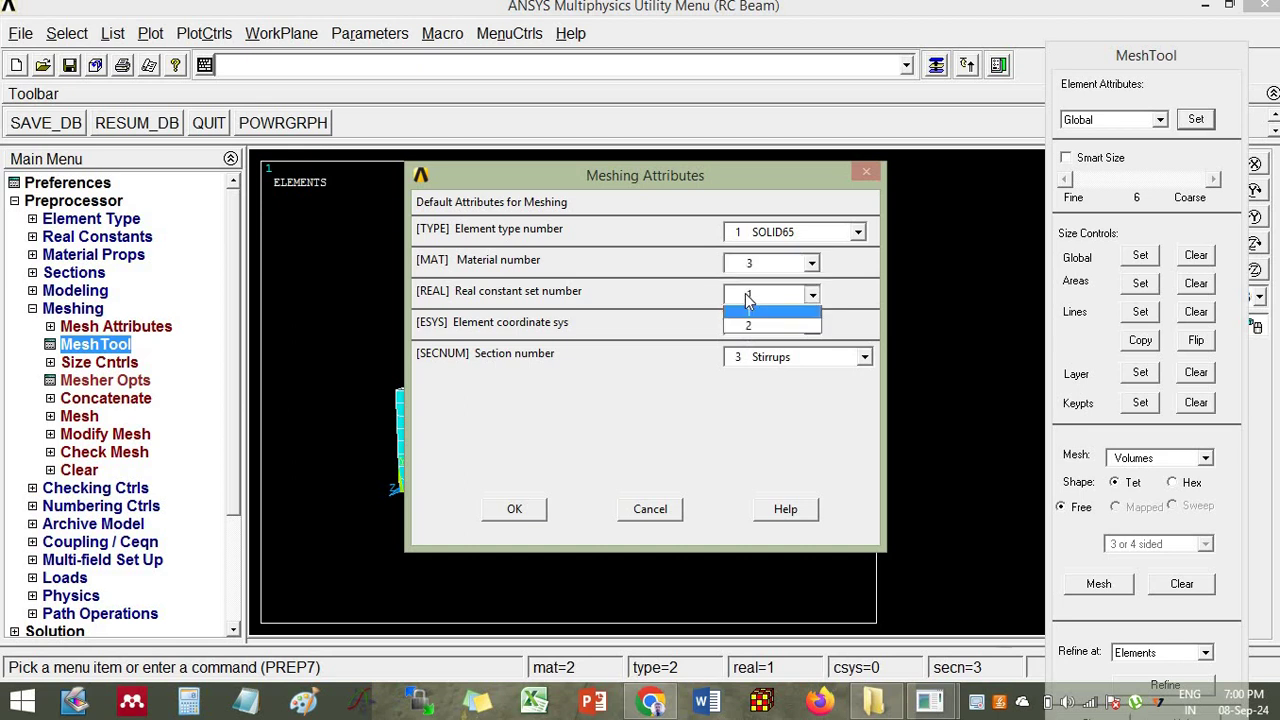
left_click(748, 327)
left_click(760, 358)
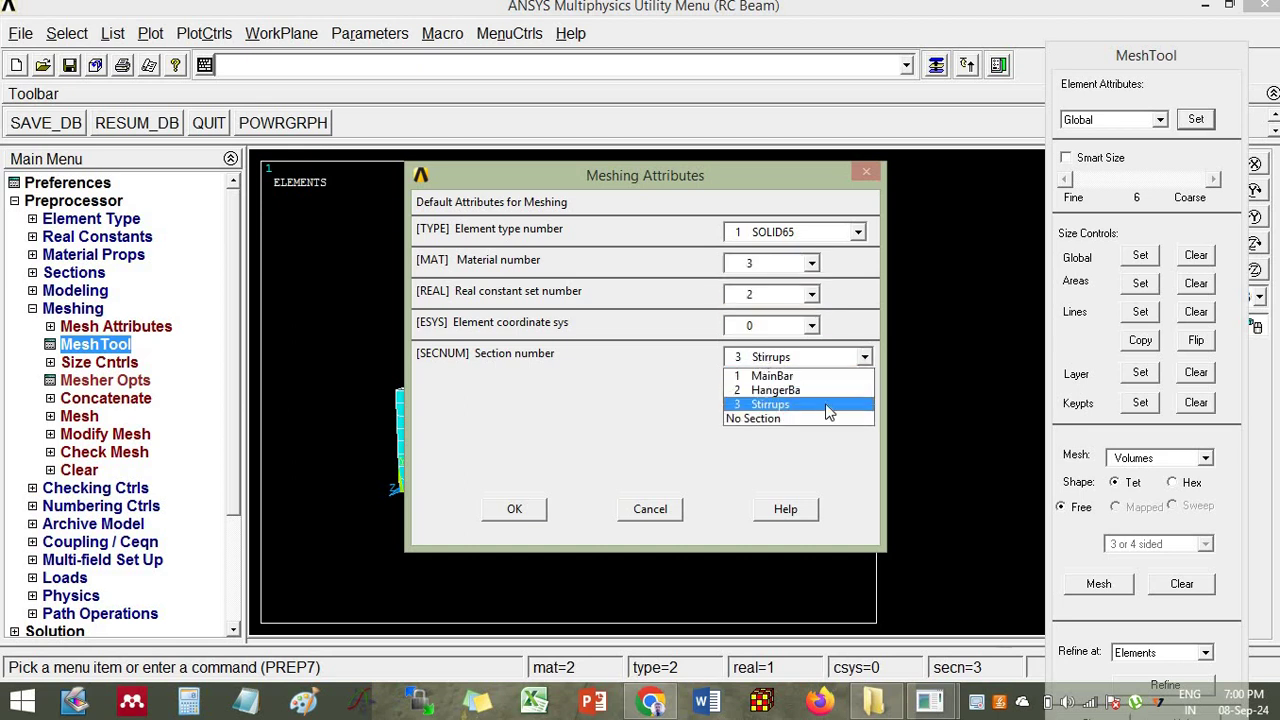
left_click(782, 424)
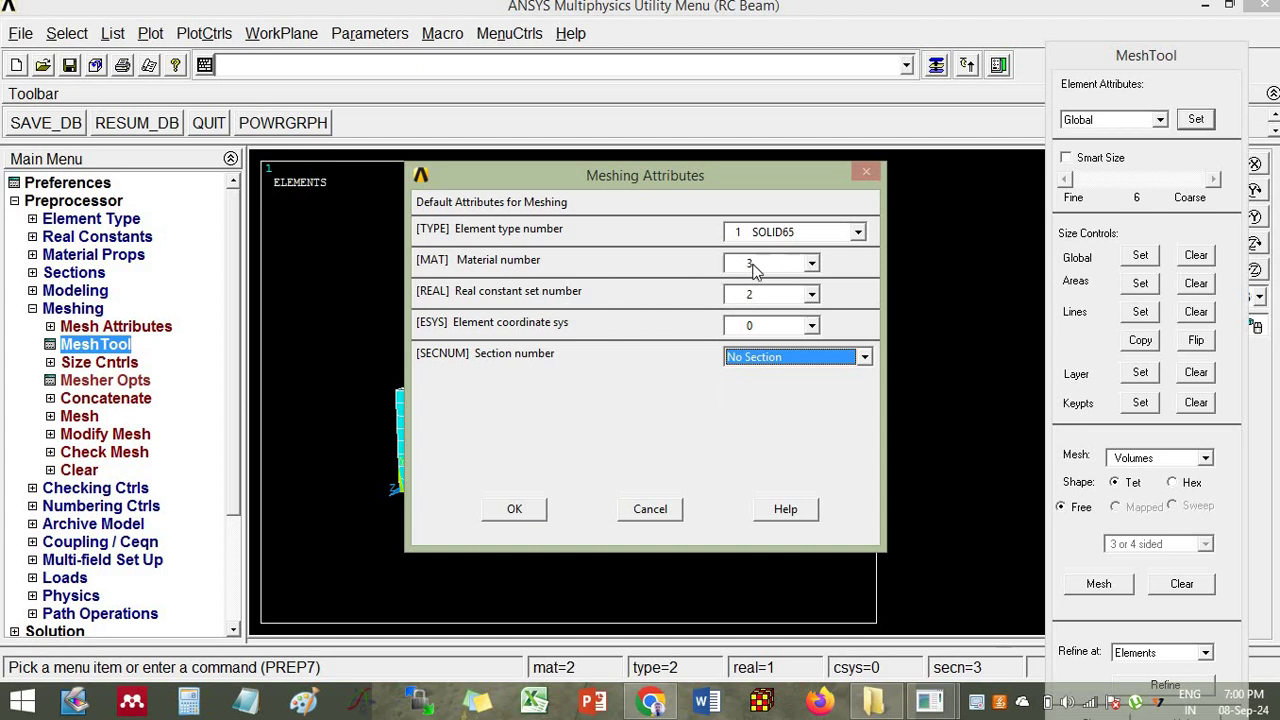
Step: Set the material number in the meshing attributes to 1 and apply the attributes
scroll(755, 264, "down", 2)
left_click(811, 265)
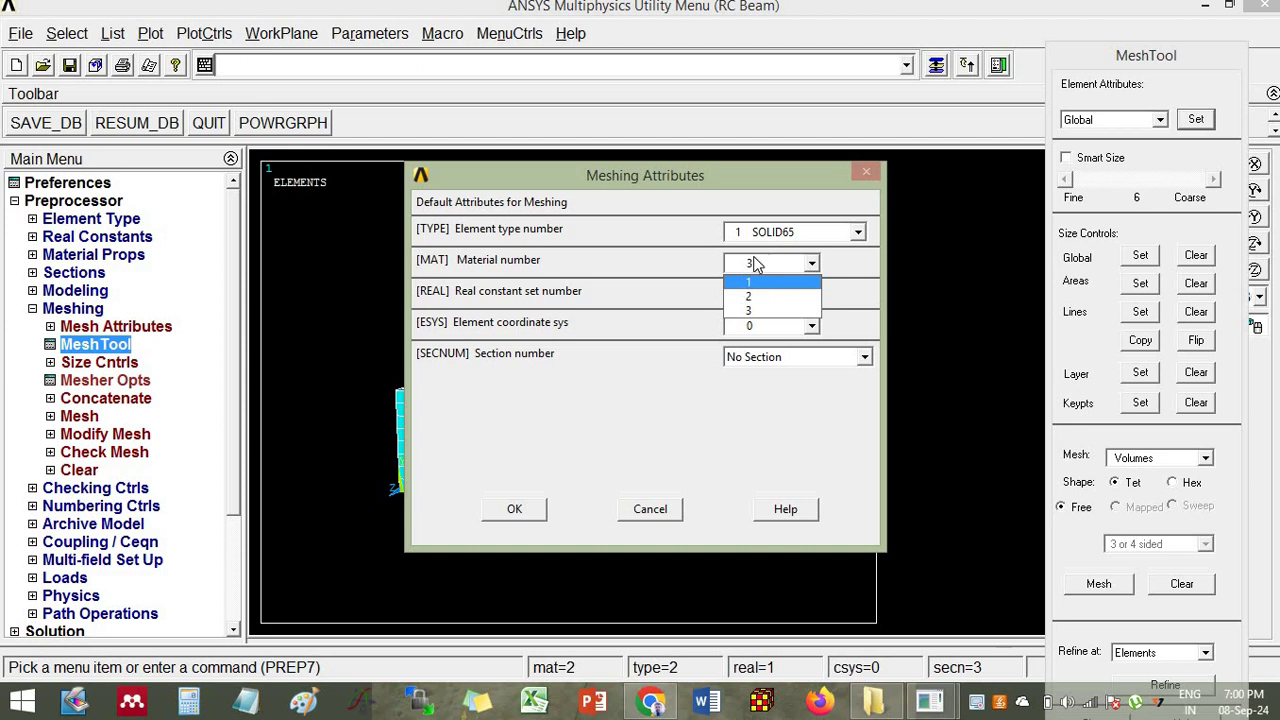
left_click(763, 283)
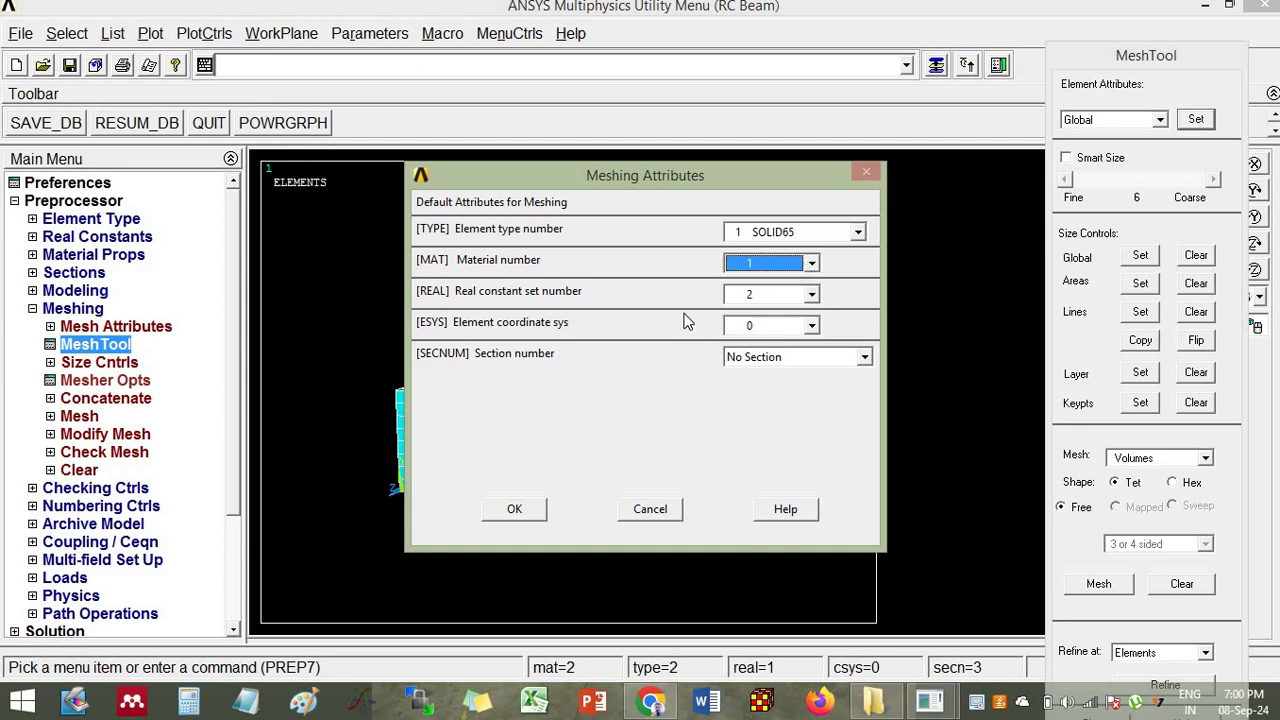
left_click(765, 295)
left_click(760, 297)
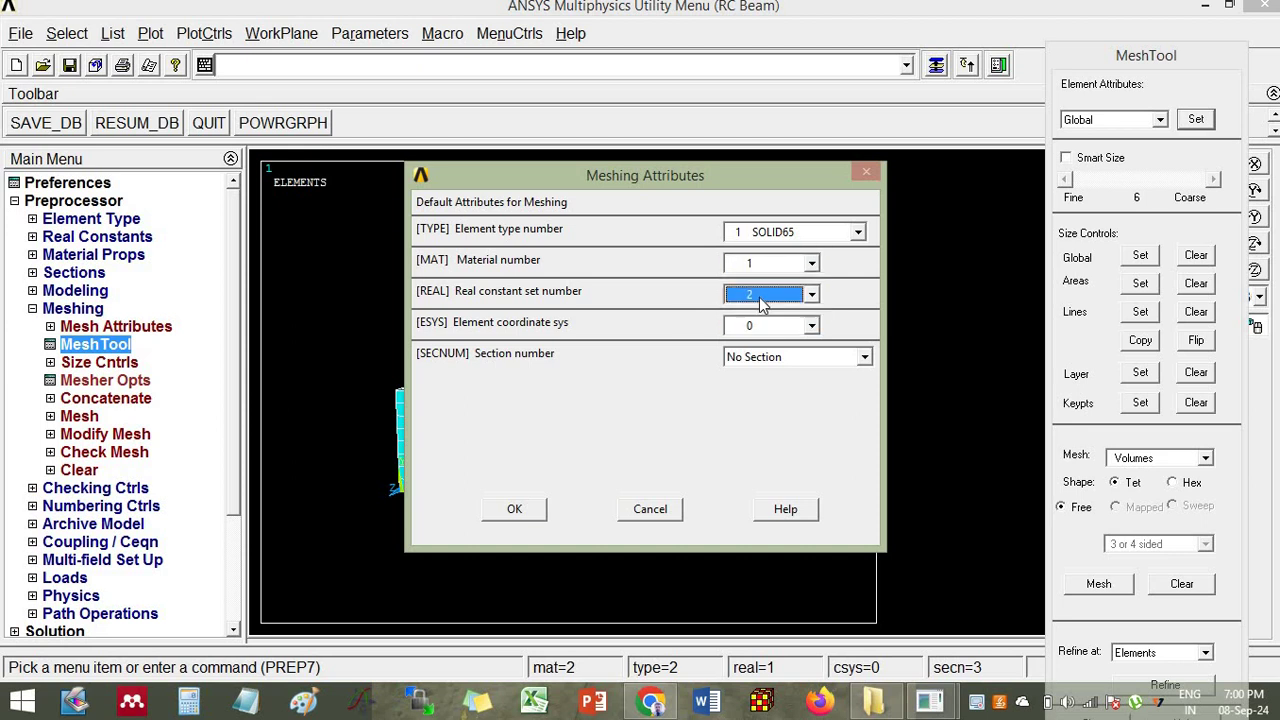
left_click(514, 509)
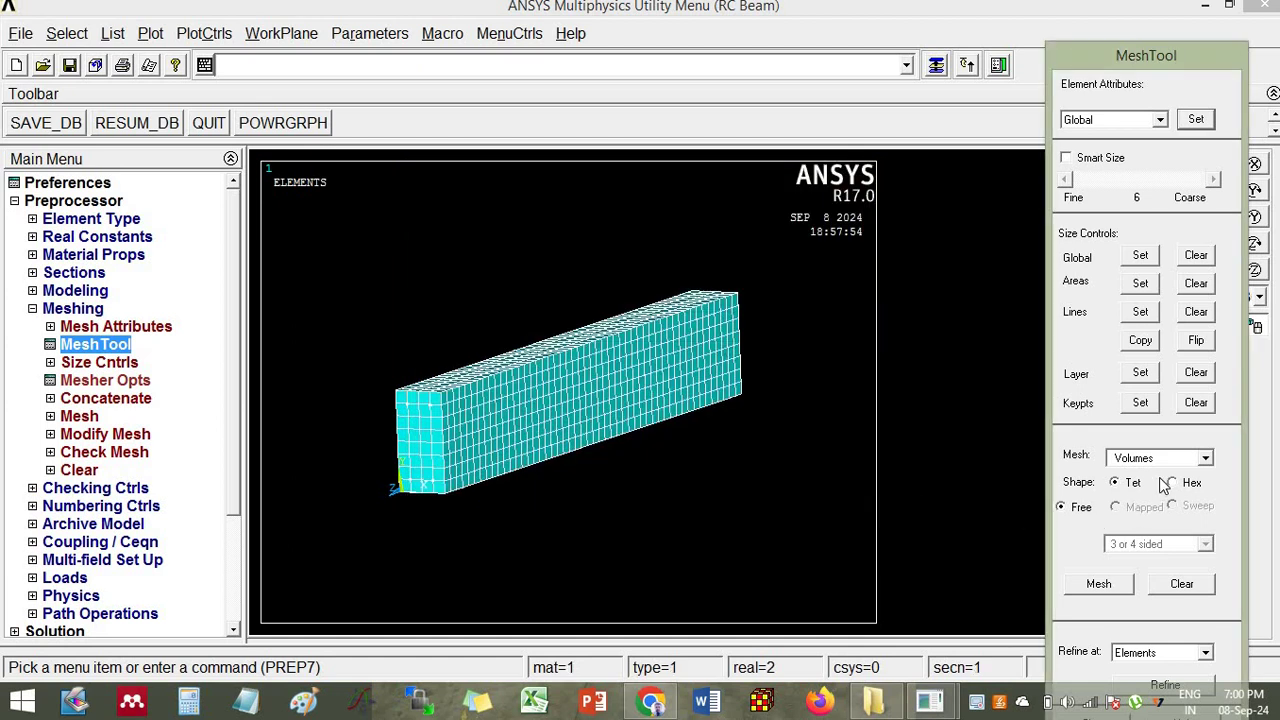
Step: Remesh all of the beam's volumes with mapped hexahedral elements, box-selecting them and accepting the remeshing of already meshed volumes
left_click(1172, 484)
left_click(1097, 583)
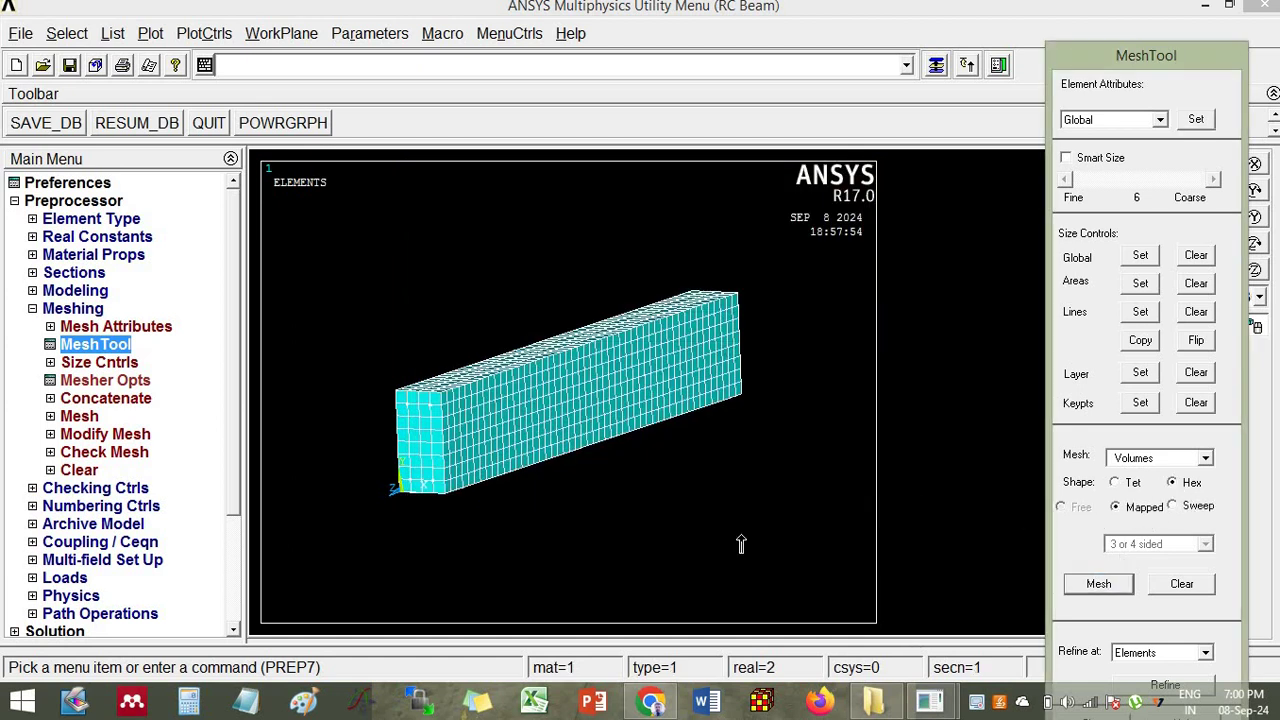
left_click(103, 391)
left_click_drag(352, 542, 800, 258)
left_click(62, 660)
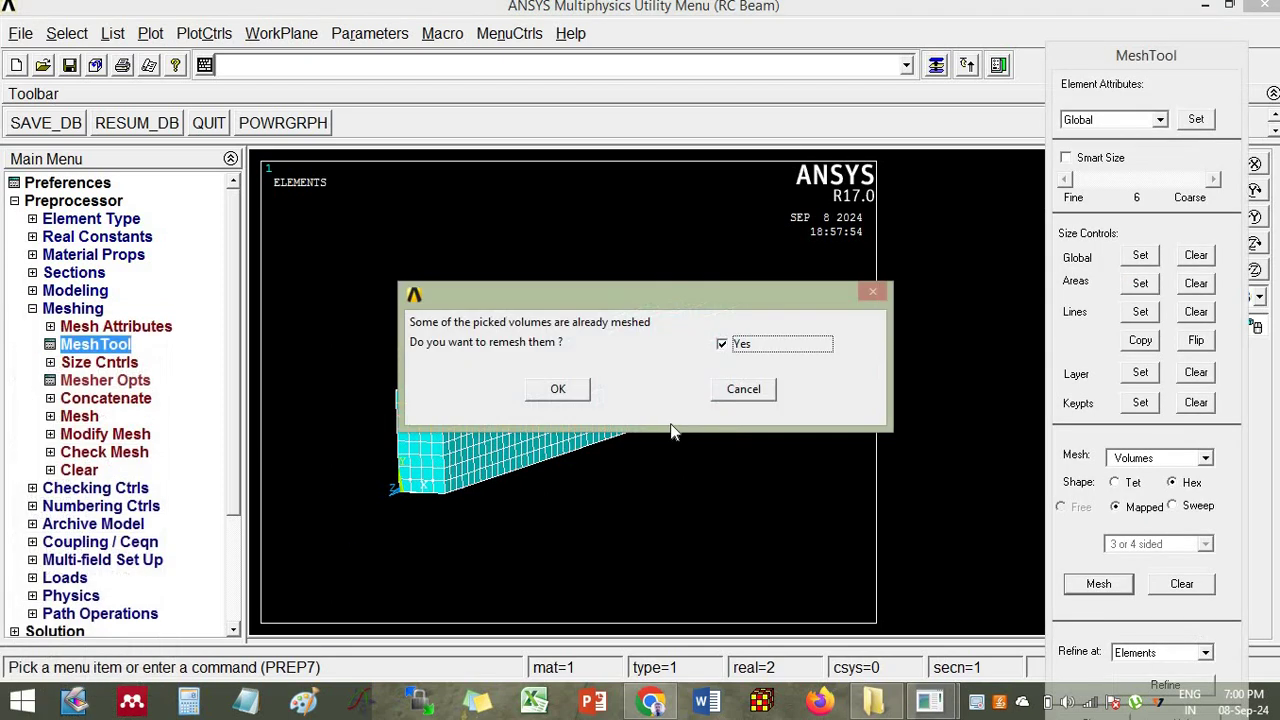
left_click(560, 389)
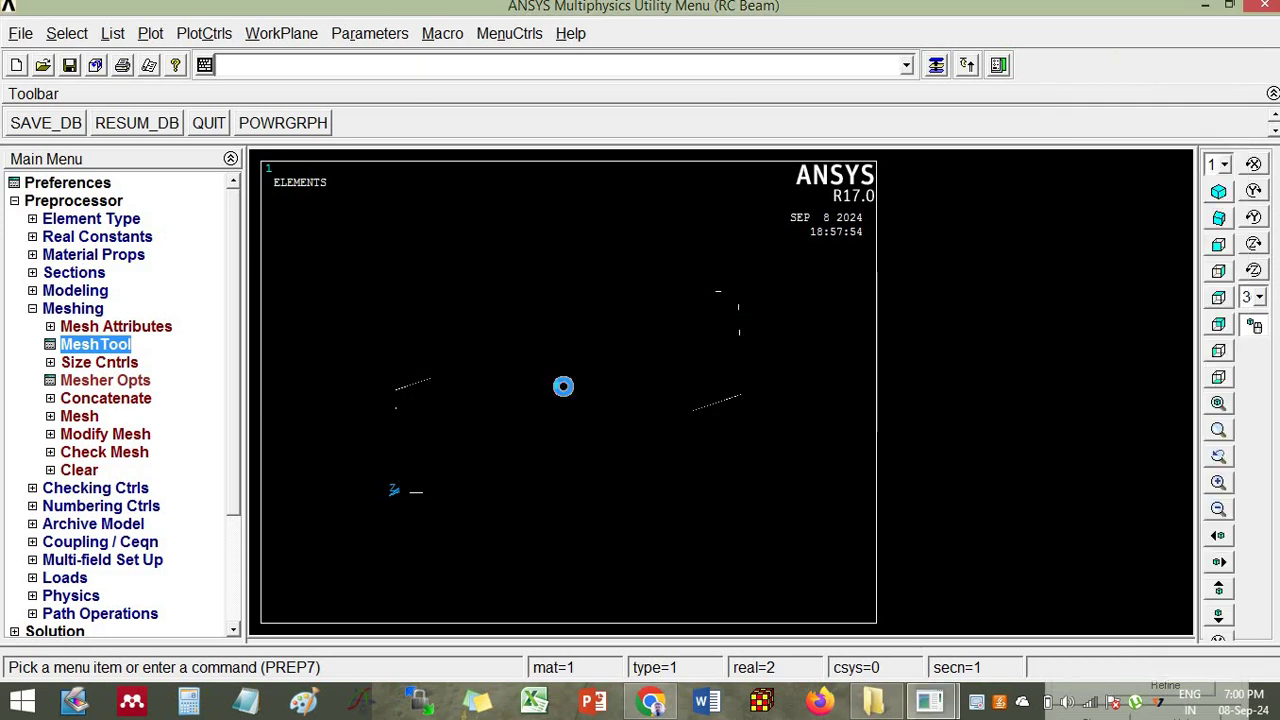
Step: Turn on vector mode (wireframe) in the device options and replot the beam's elements
left_click(201, 36)
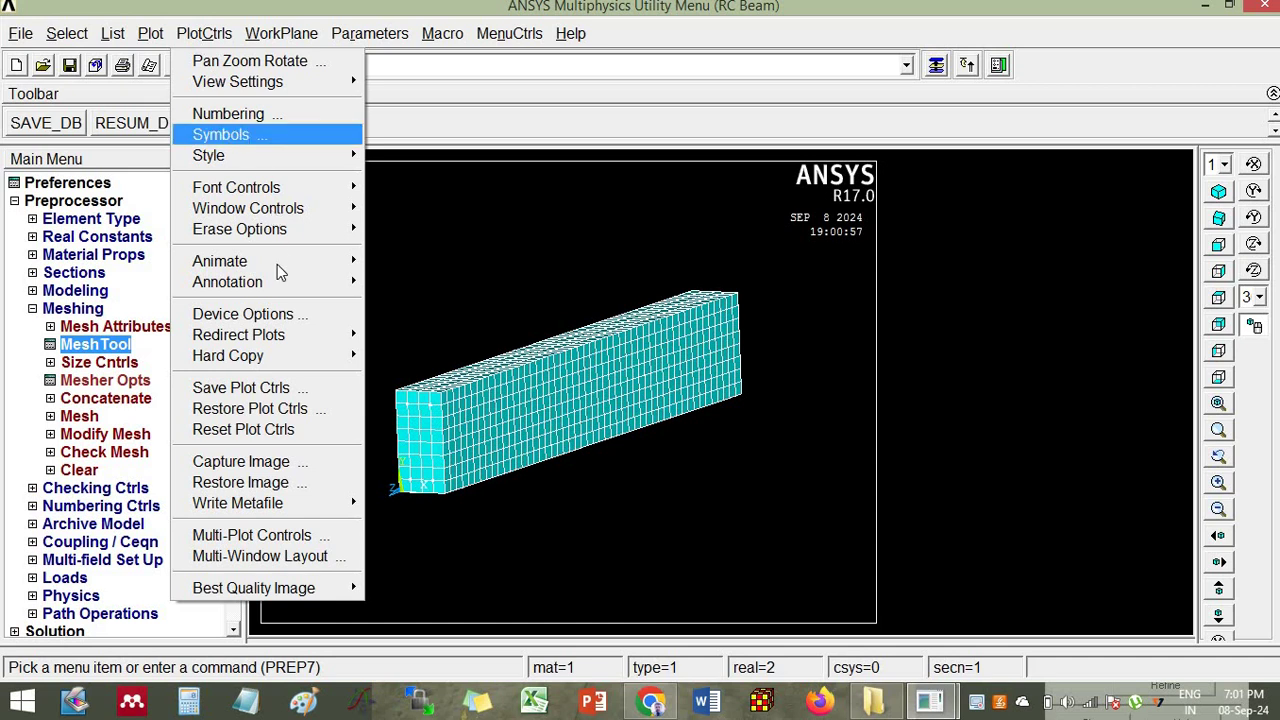
left_click(272, 315)
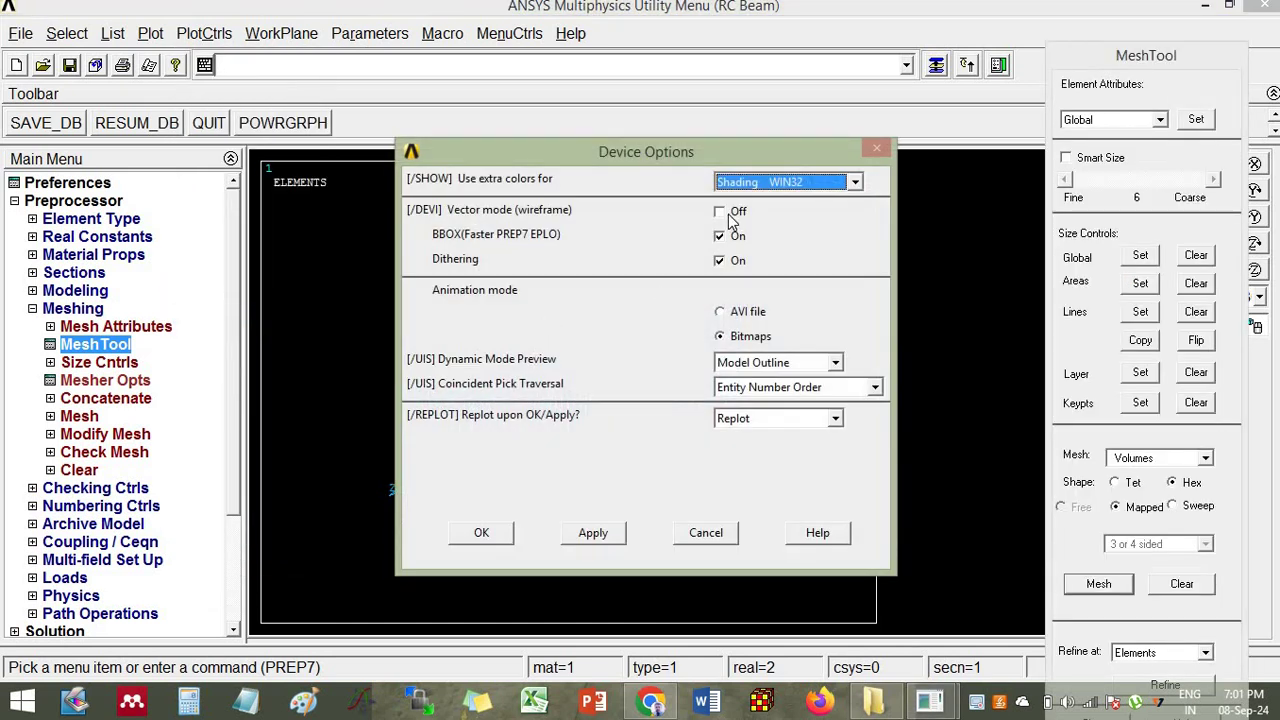
left_click(731, 213)
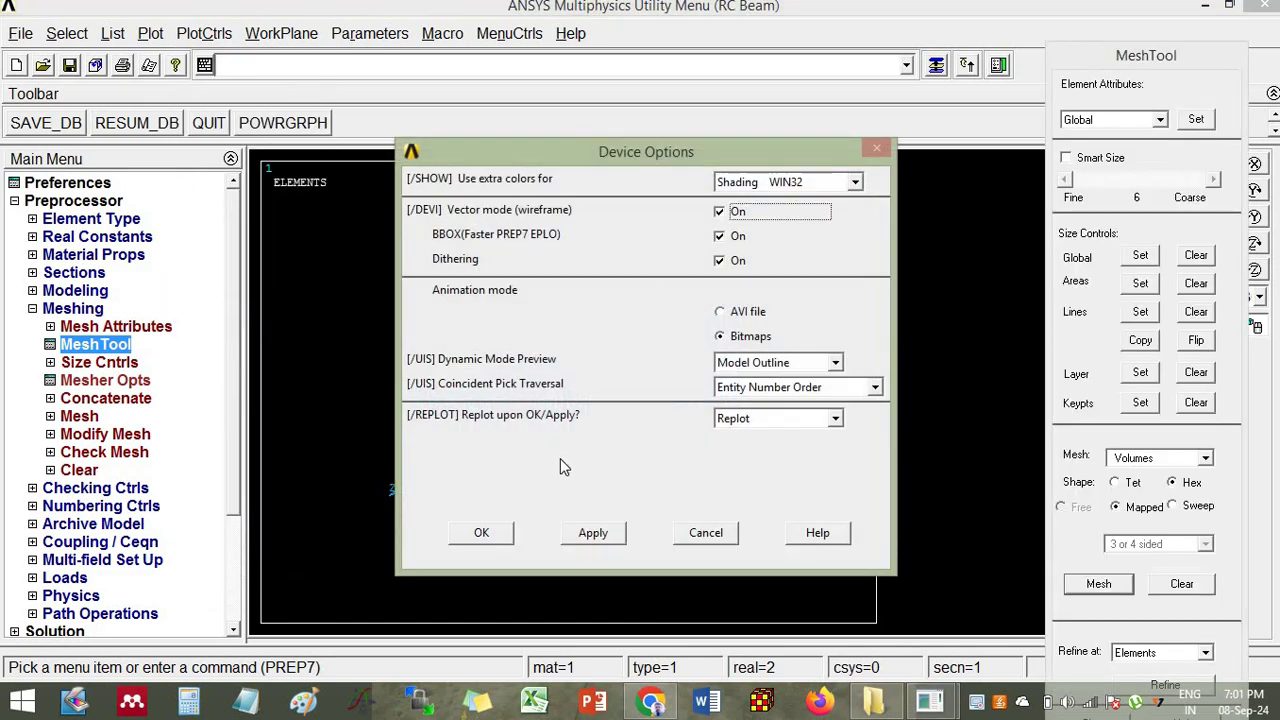
left_click(486, 534)
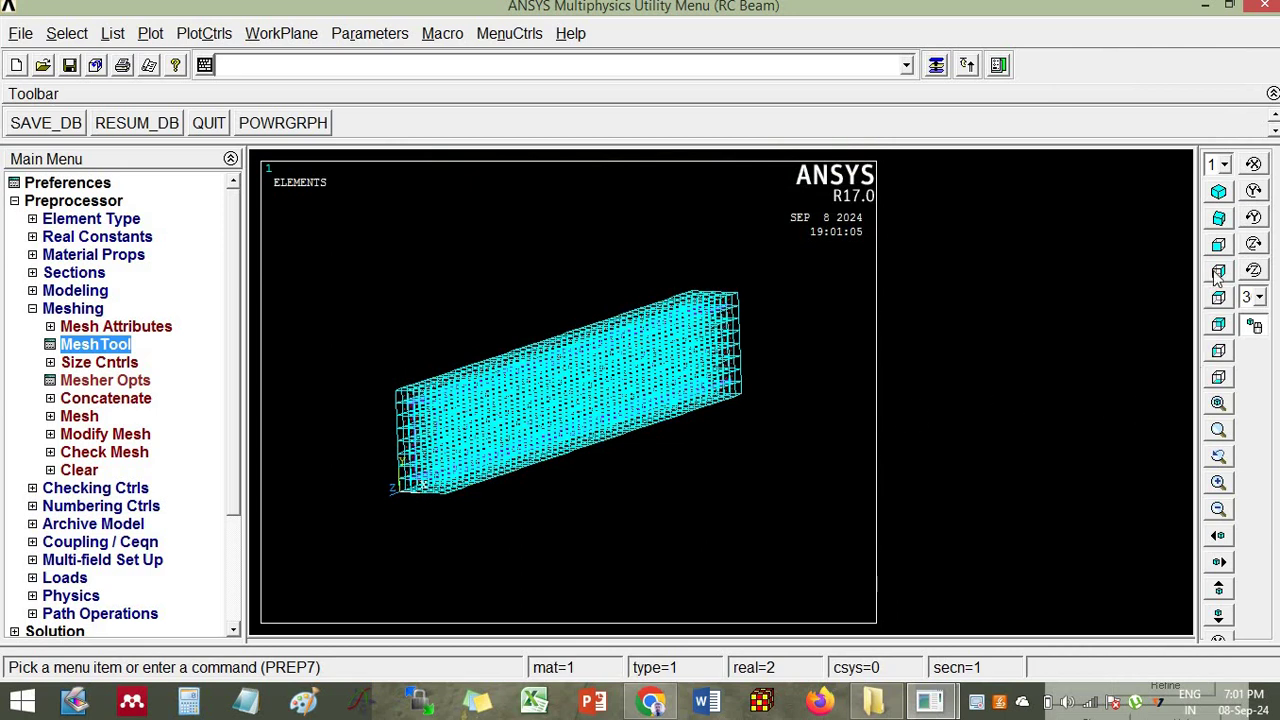
Step: Examine the reinforcement layout inside the wireframe mesh, in a magnified front view of the cross-section and at an angle
left_click(1216, 246)
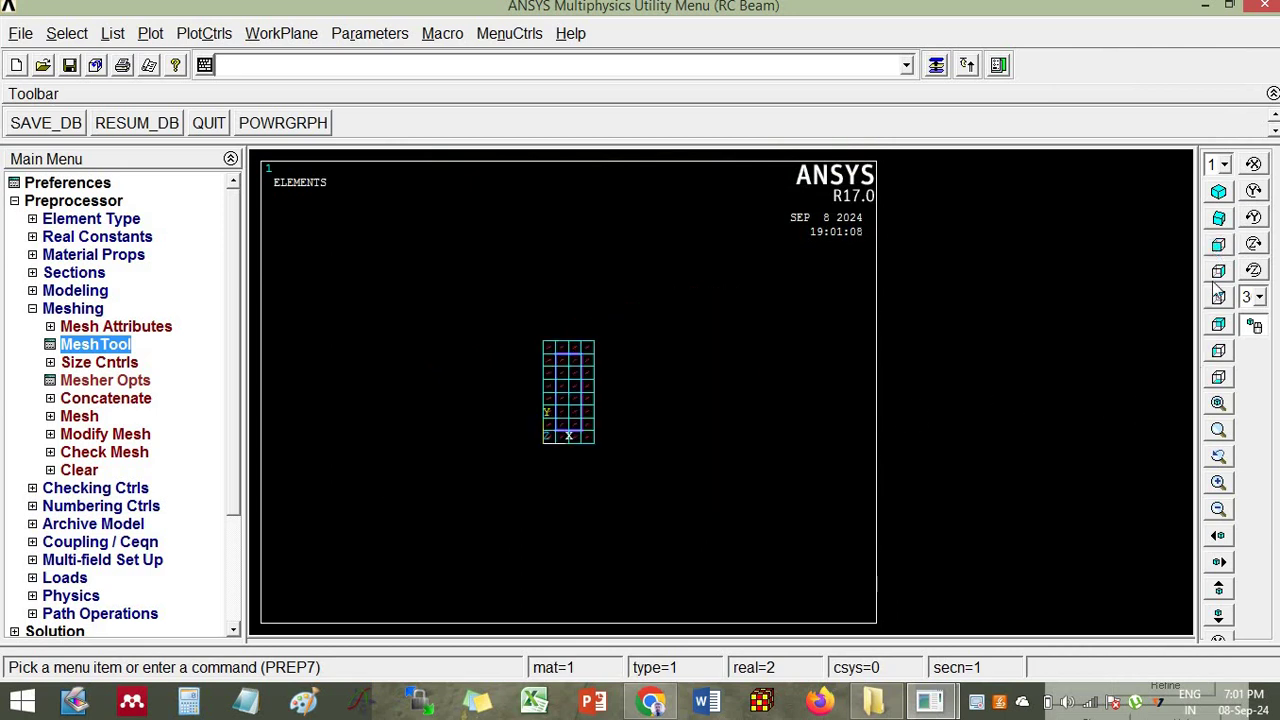
left_click(1218, 430)
left_click(582, 405)
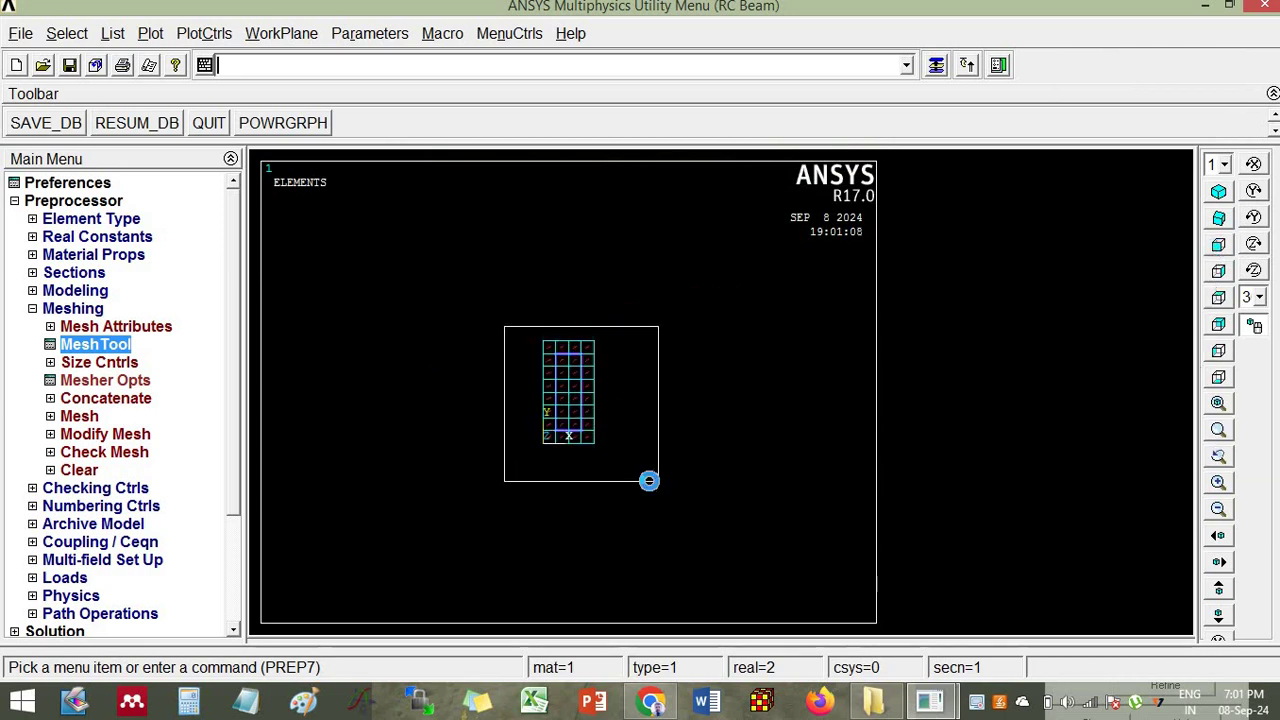
left_click(651, 480)
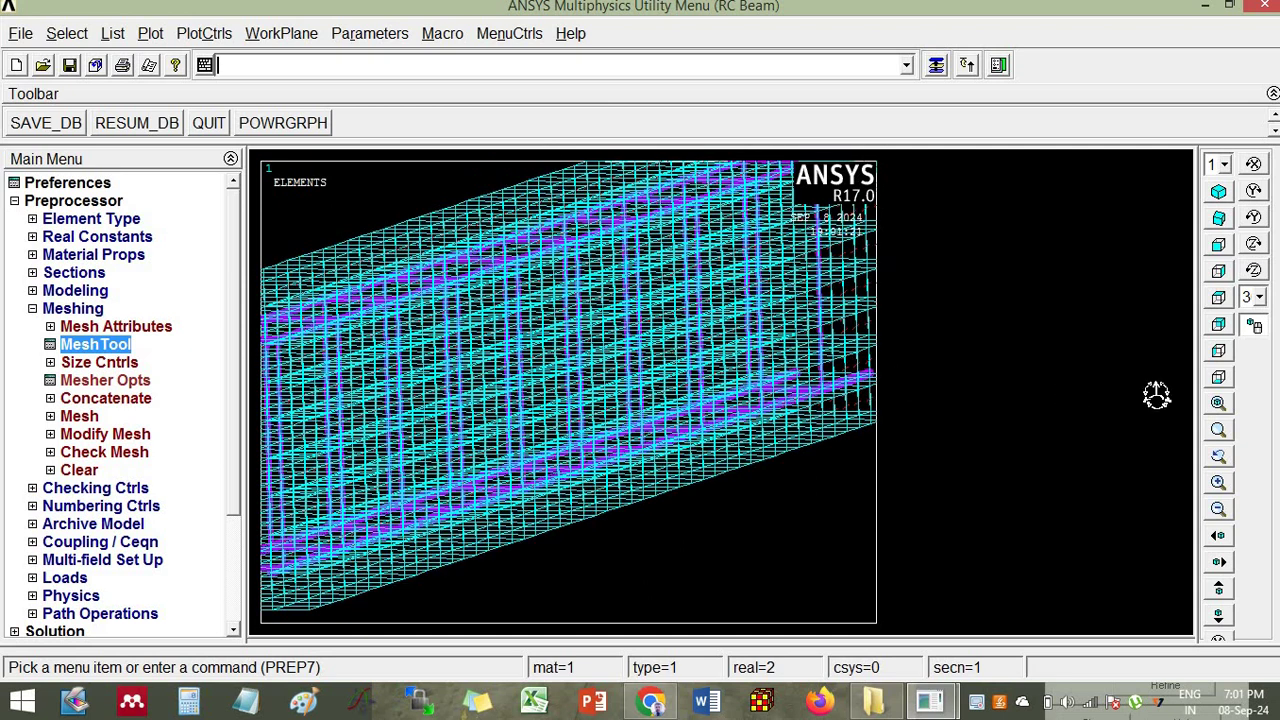
left_click(1218, 403)
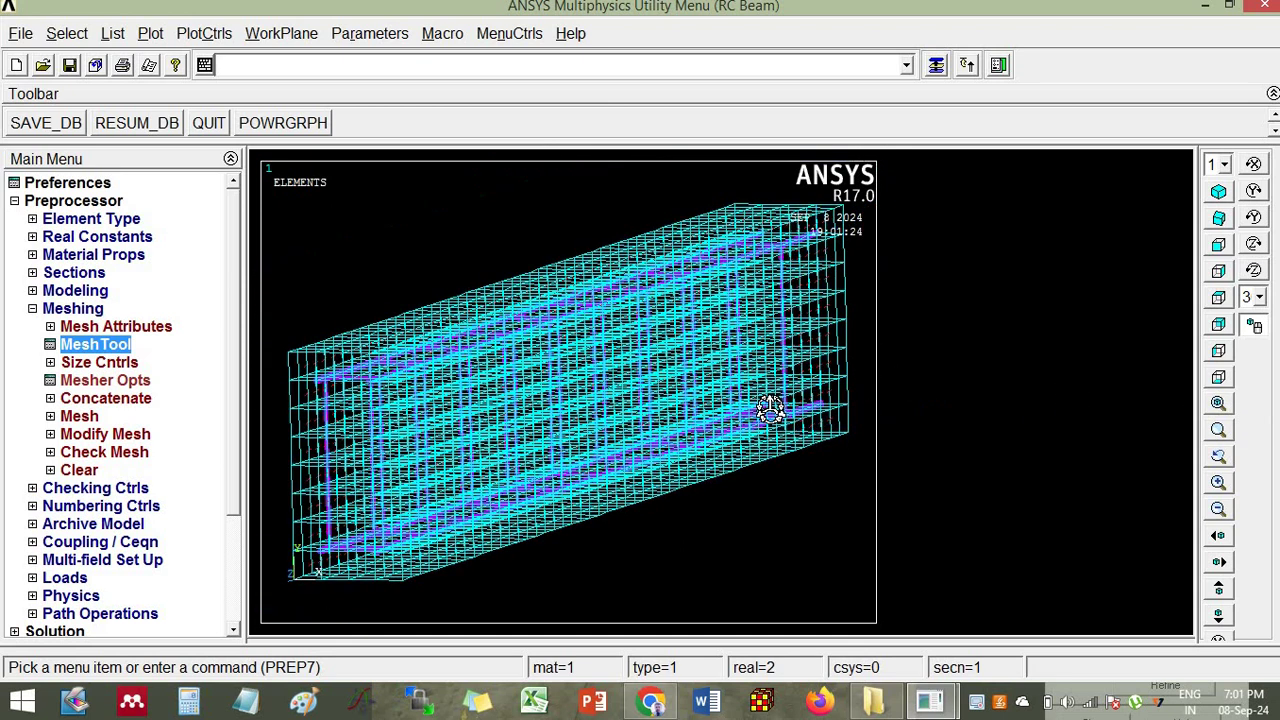
left_click(1218, 244)
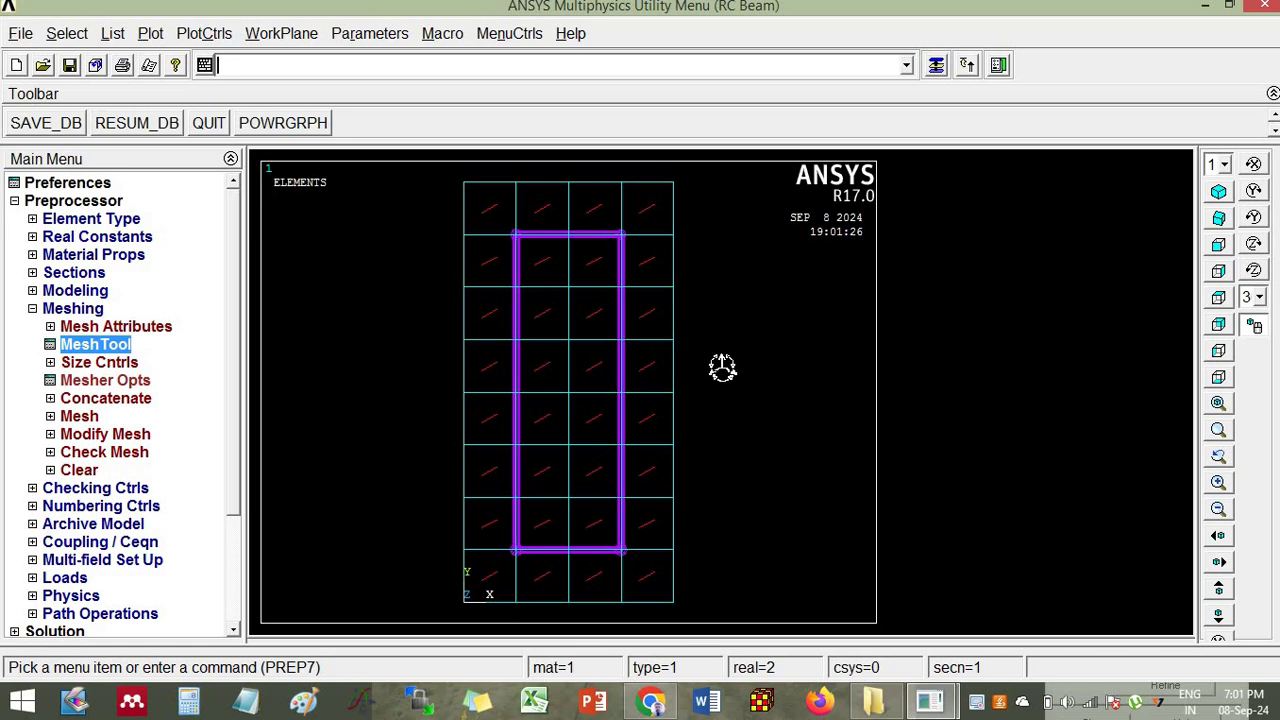
right_click_drag(791, 303, 748, 339, "ctrl")
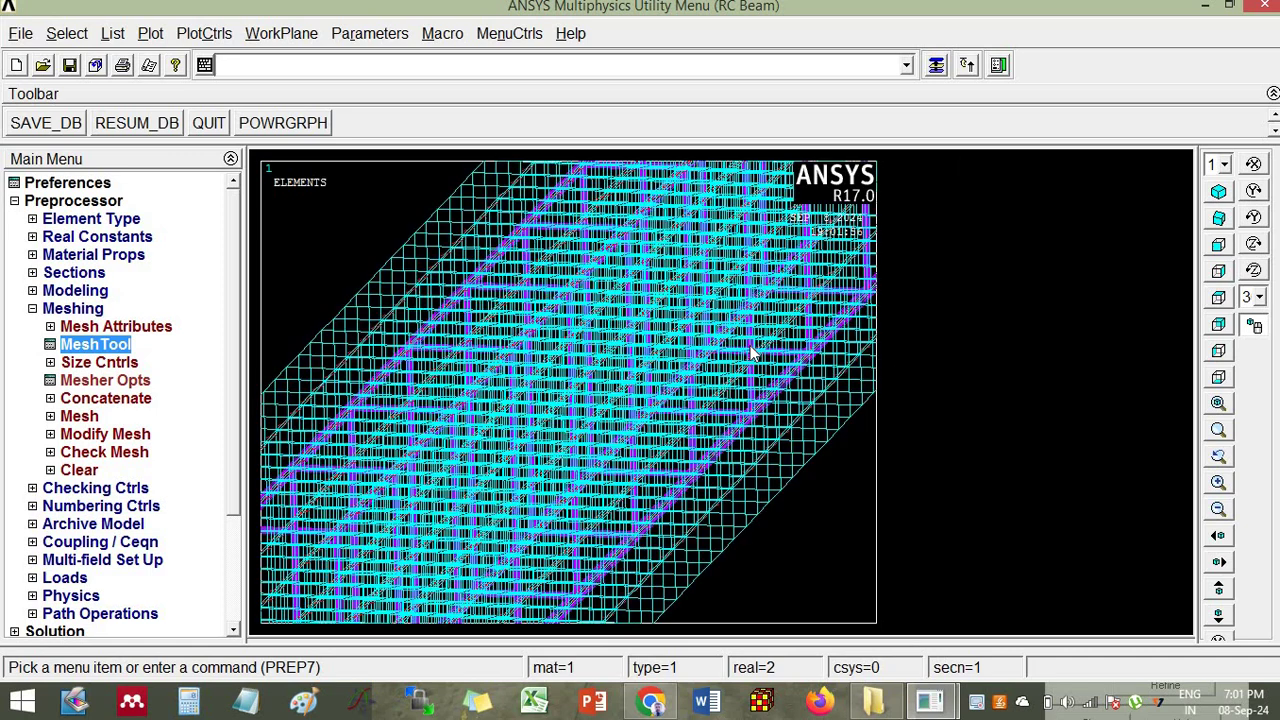
left_click(1219, 245)
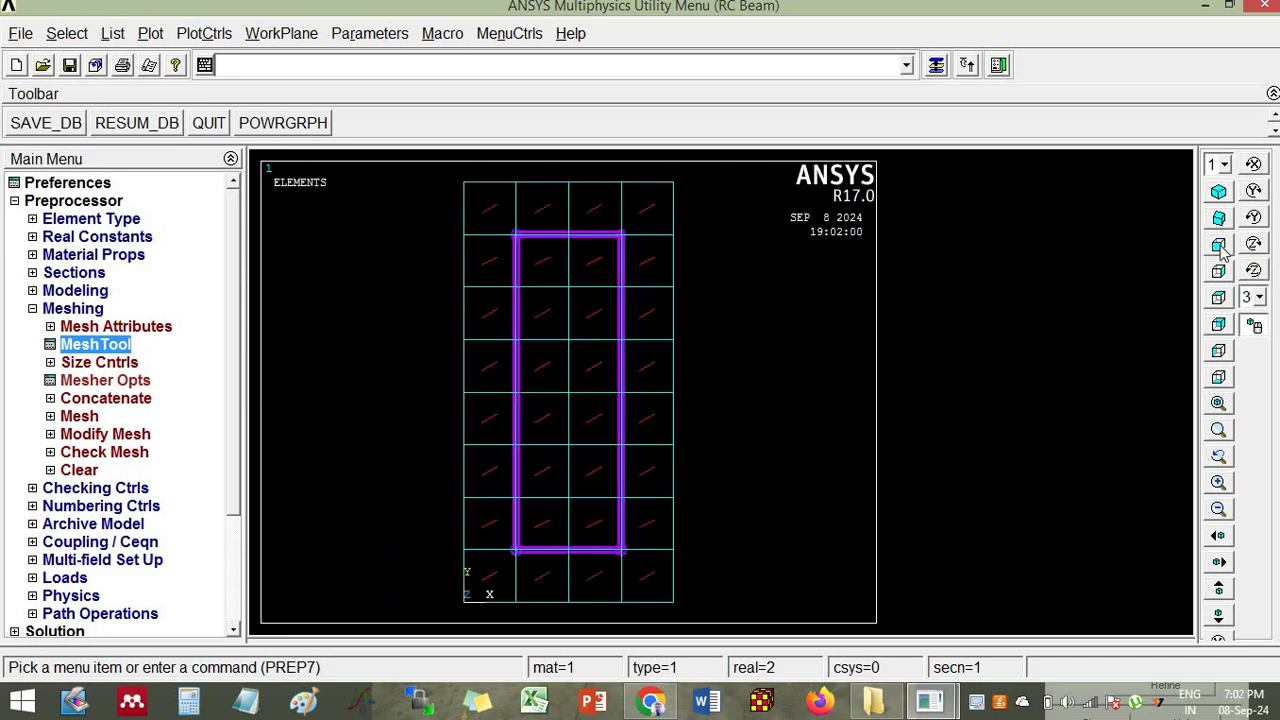